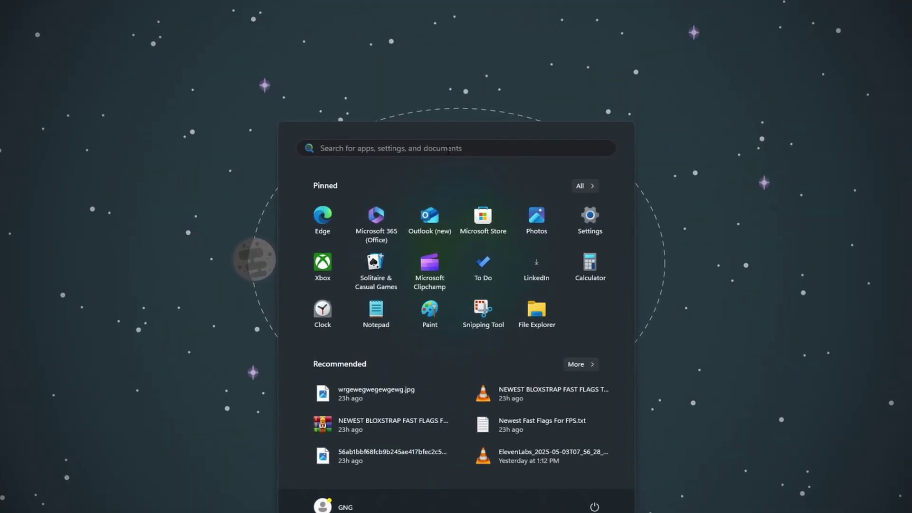
- Open System Configuration and bring up the advanced boot options for the Windows 11 entry
text(sys)
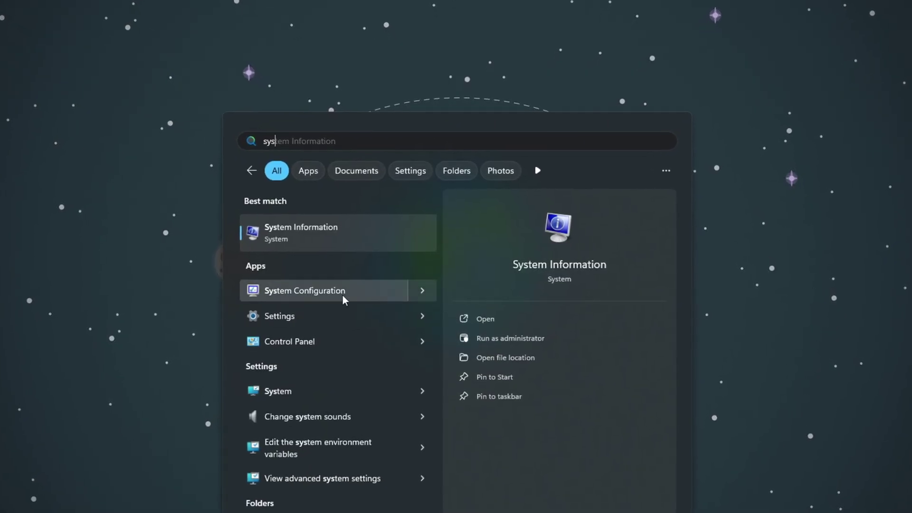
click(329, 295)
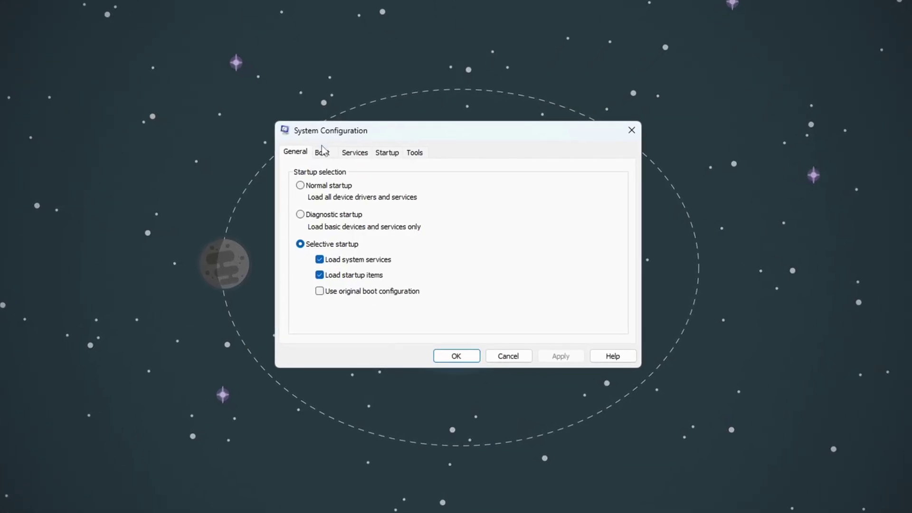
click(322, 151)
click(325, 244)
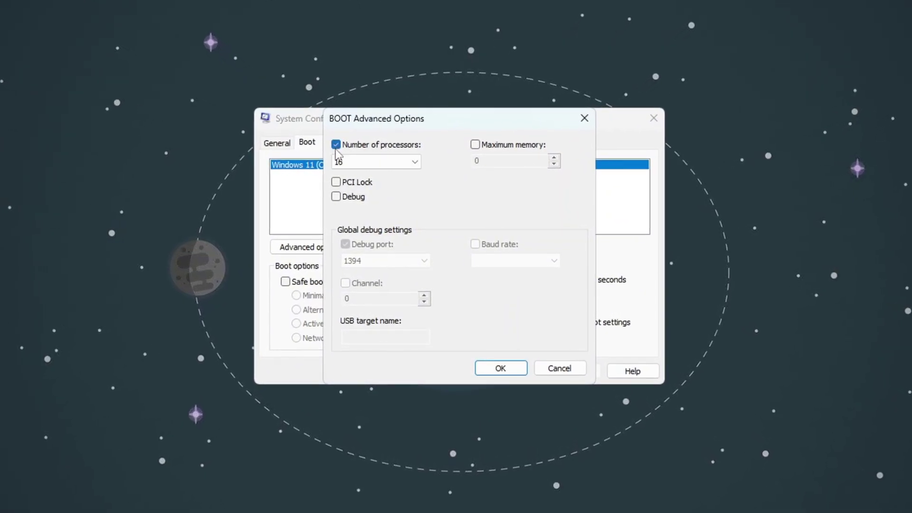
- Set the number of processors used at boot to 16 and apply the boot configuration
click(367, 161)
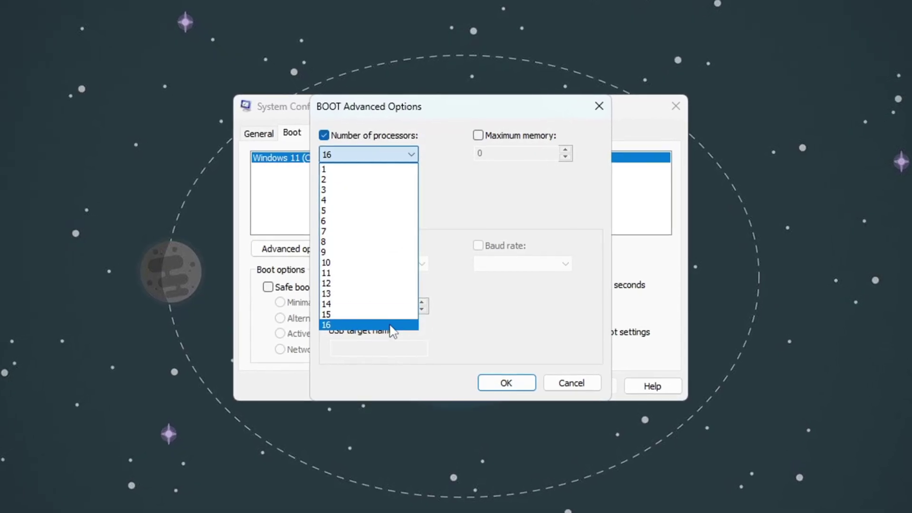
click(332, 330)
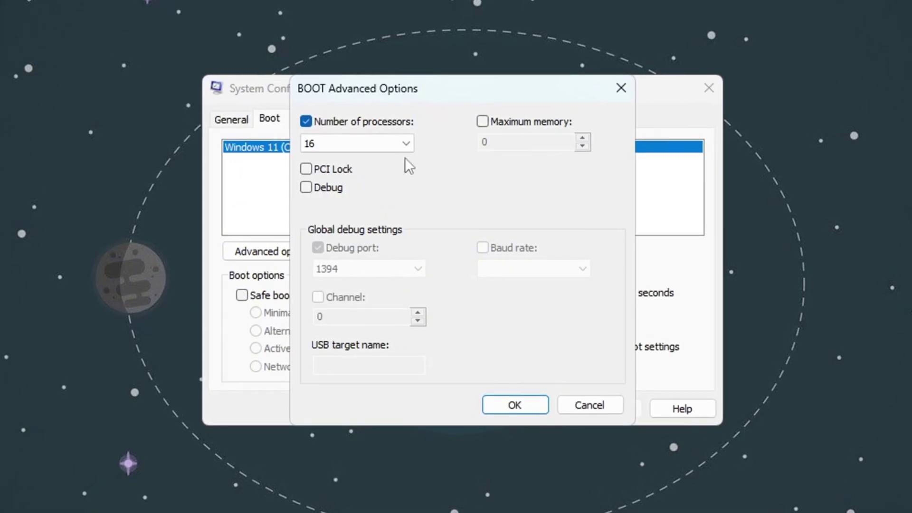
click(515, 405)
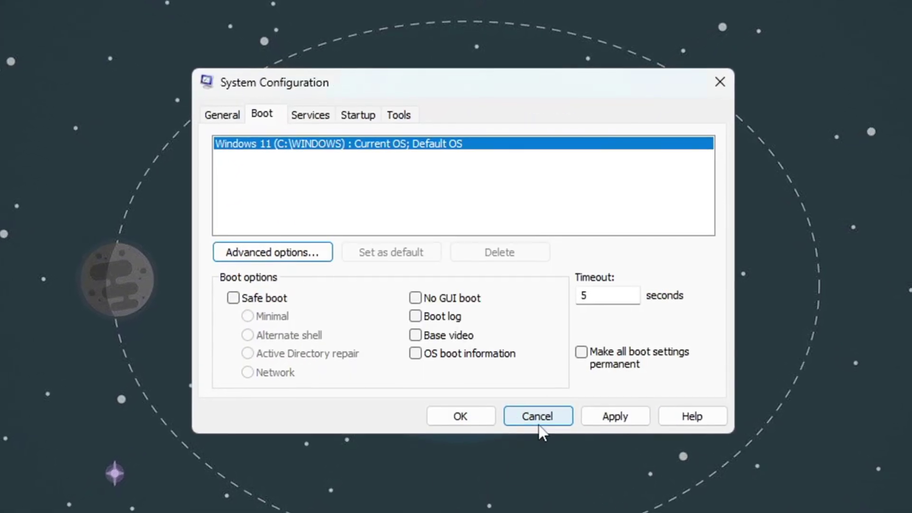
click(642, 420)
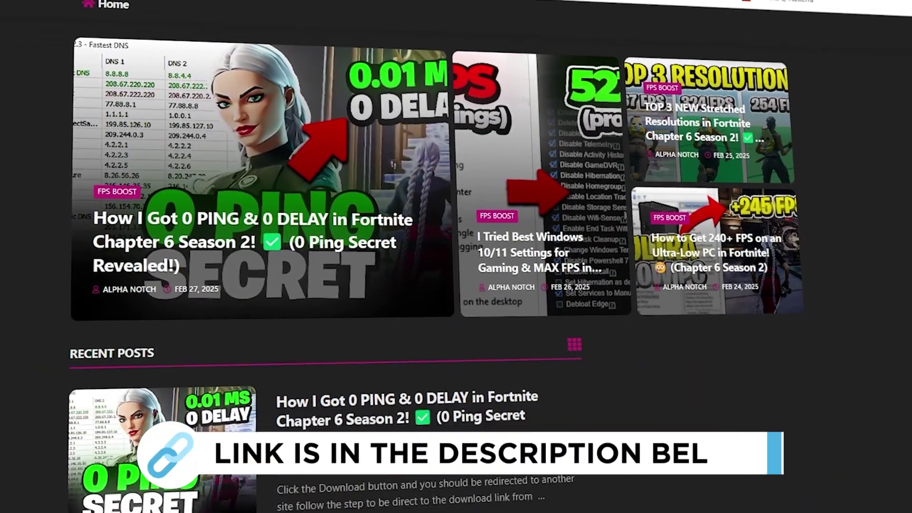
scroll(456, 257, down, 8)
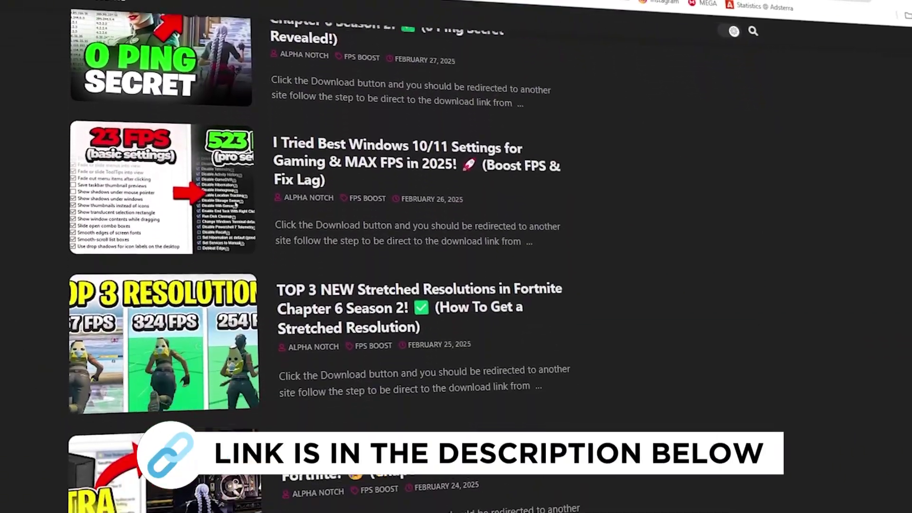
scroll(456, 256, down, 6)
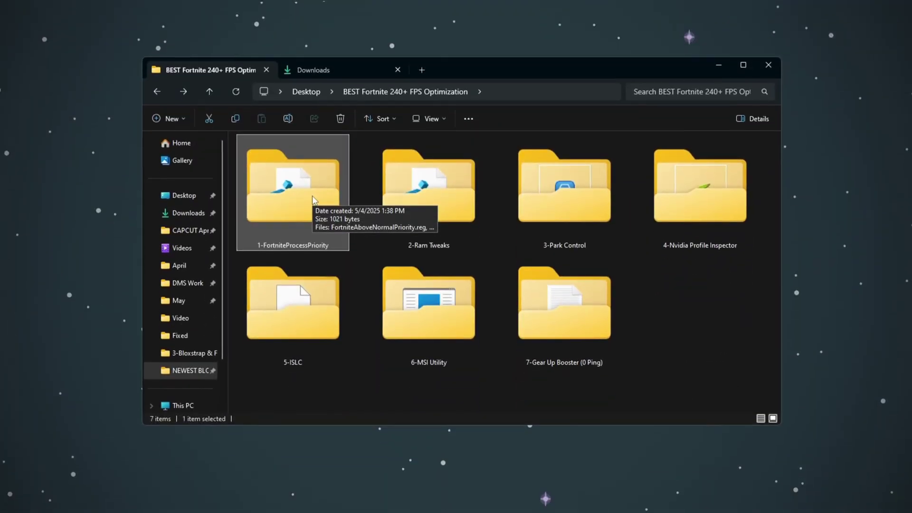
- Open the 1-FortniteProcessPriority folder inside BEST Fortnite 240+ FPS Optimization and look over its files
double_click(313, 200)
drag(297, 284, 418, 202)
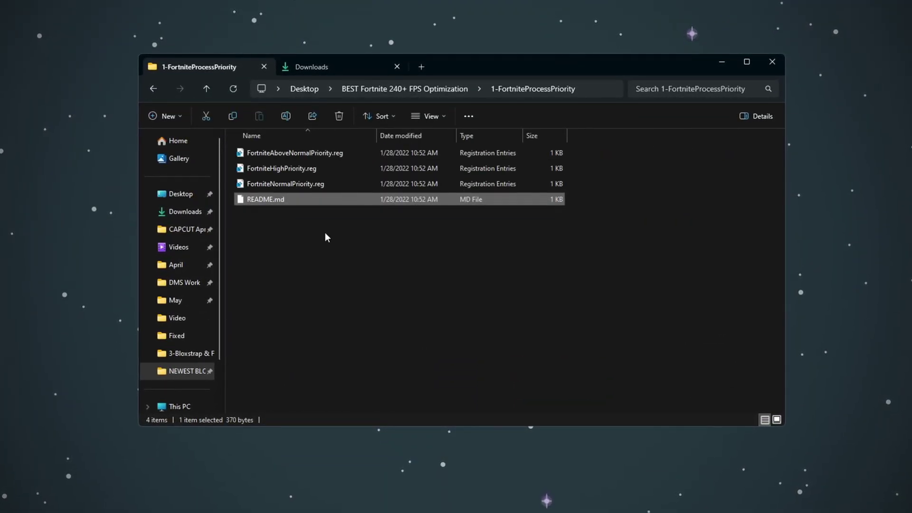
drag(312, 230, 380, 152)
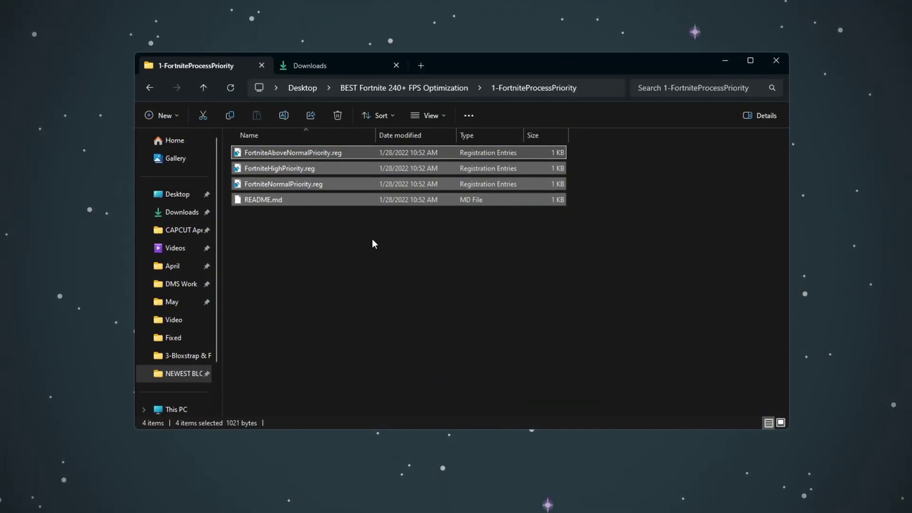
drag(423, 246, 346, 212)
click(346, 225)
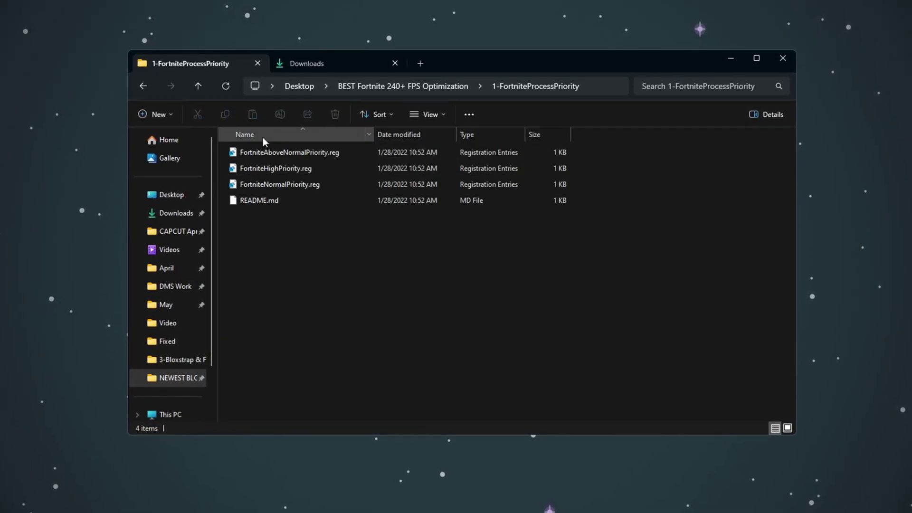
- Examine the above-normal, high and normal Fortnite priority registry files to decide which one to use
click(258, 152)
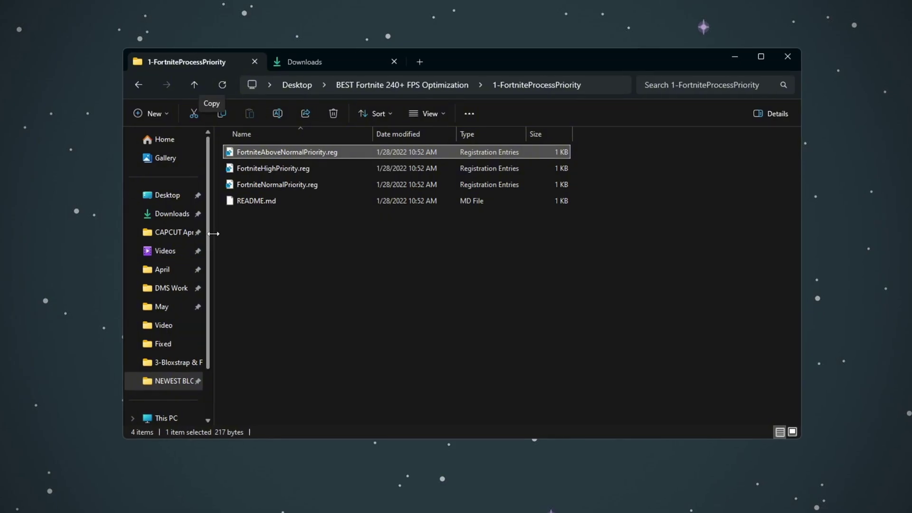
click(260, 186)
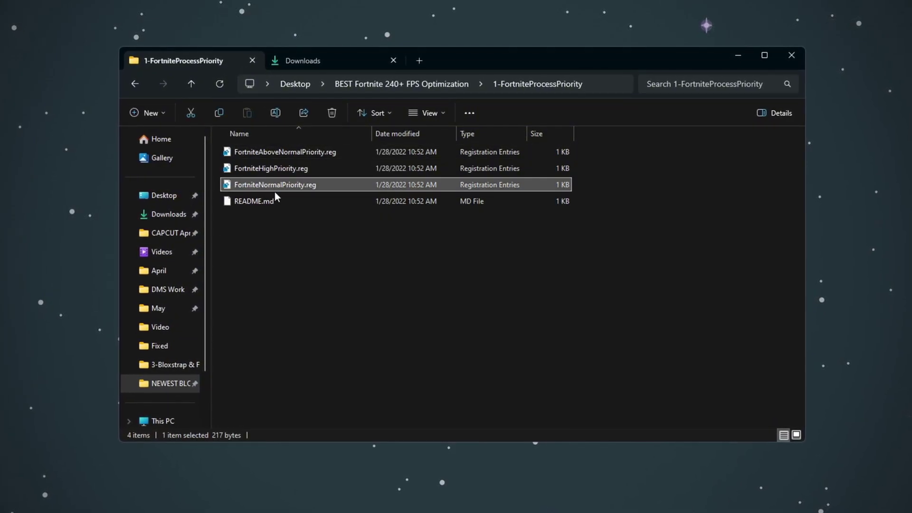
drag(376, 268, 335, 127)
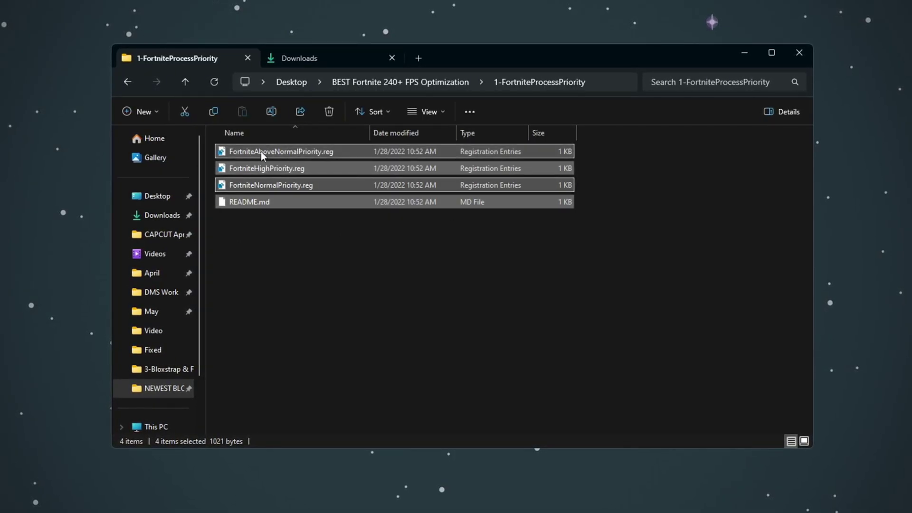
click(340, 223)
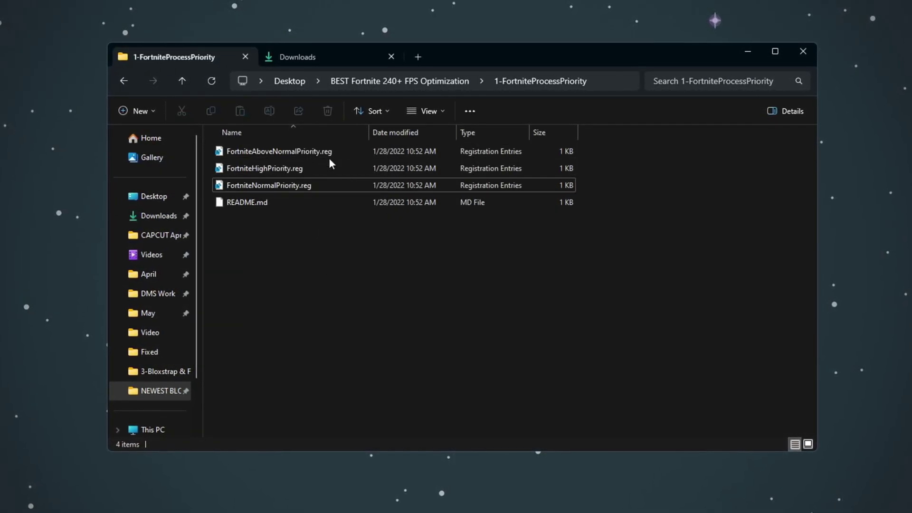
click(264, 152)
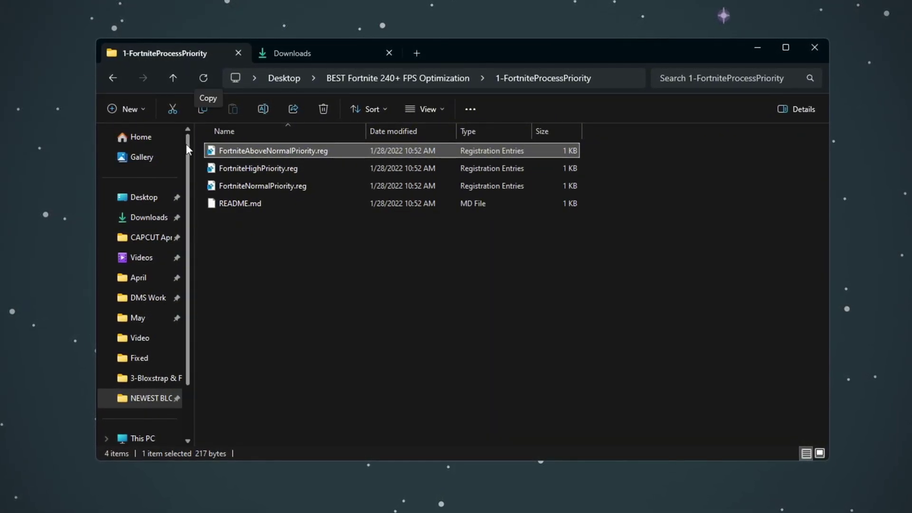
click(284, 170)
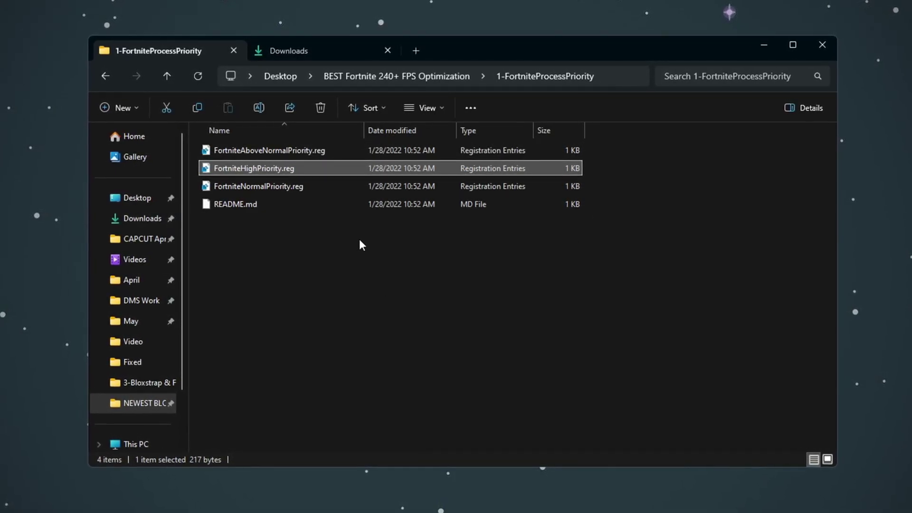
click(273, 190)
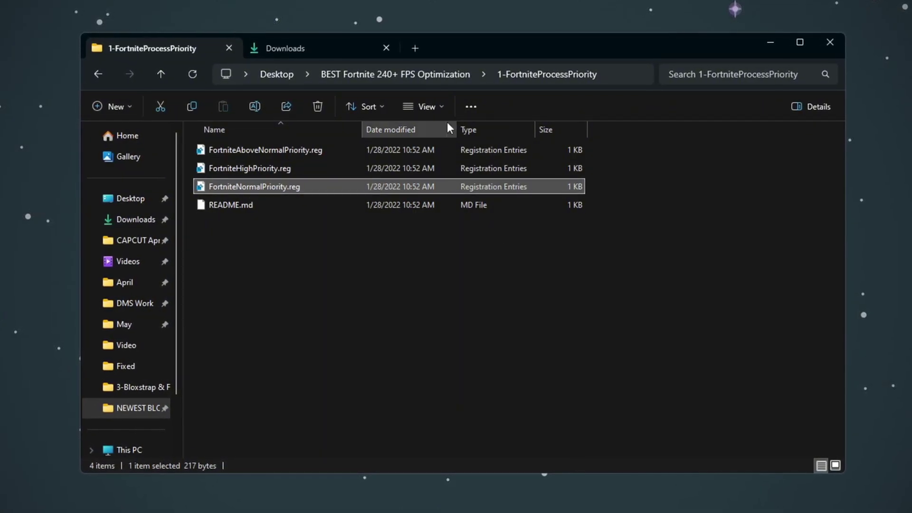
- Add FortniteAboveNormalPriority.reg to the registry
double_click(306, 149)
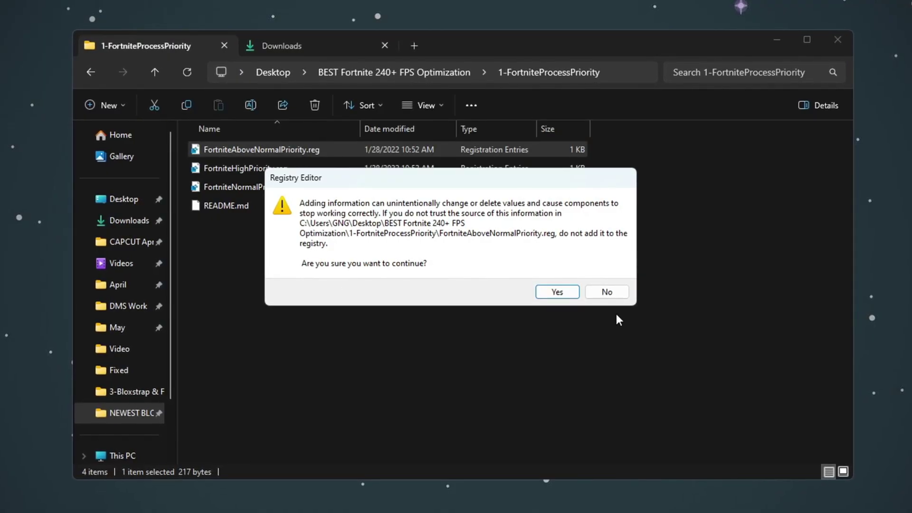
click(557, 292)
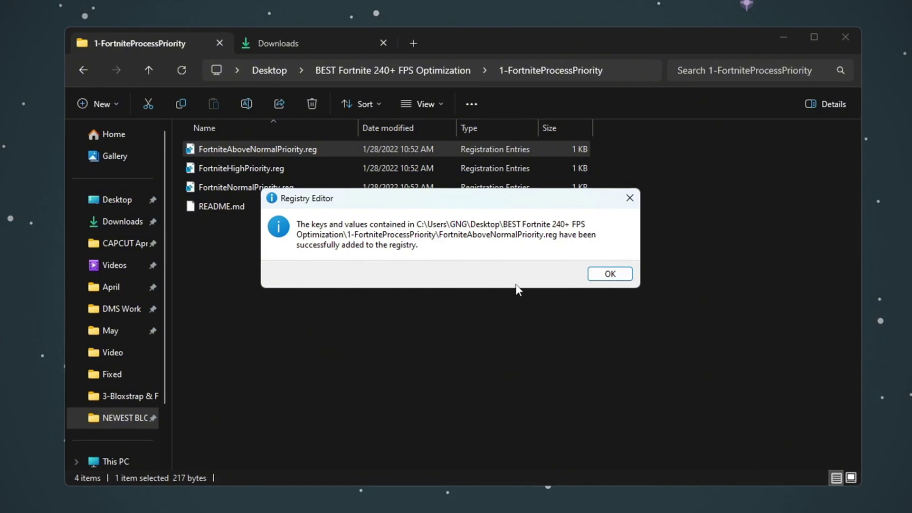
click(608, 276)
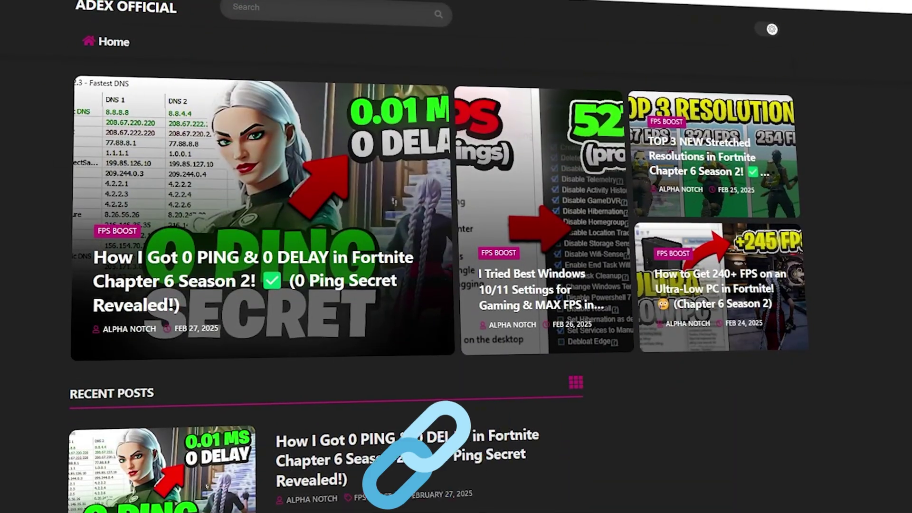
scroll(456, 256, down, 7)
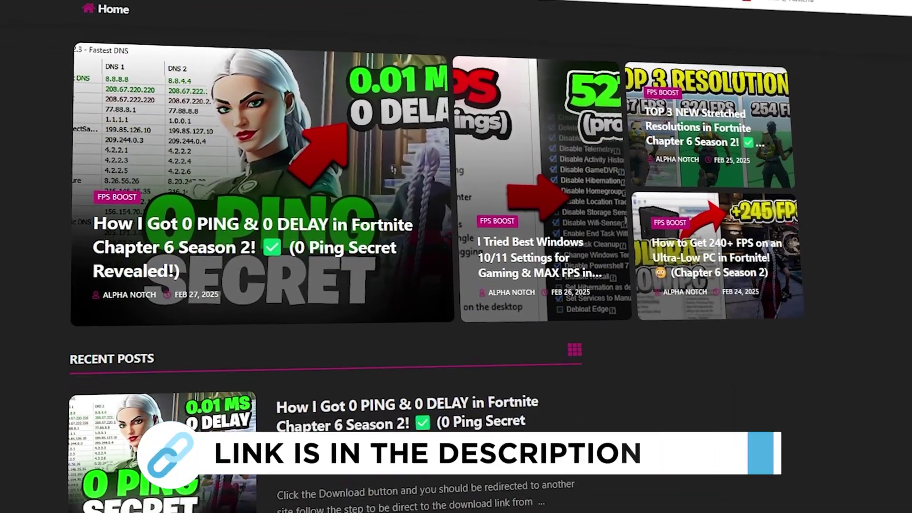
scroll(456, 257, down, 8)
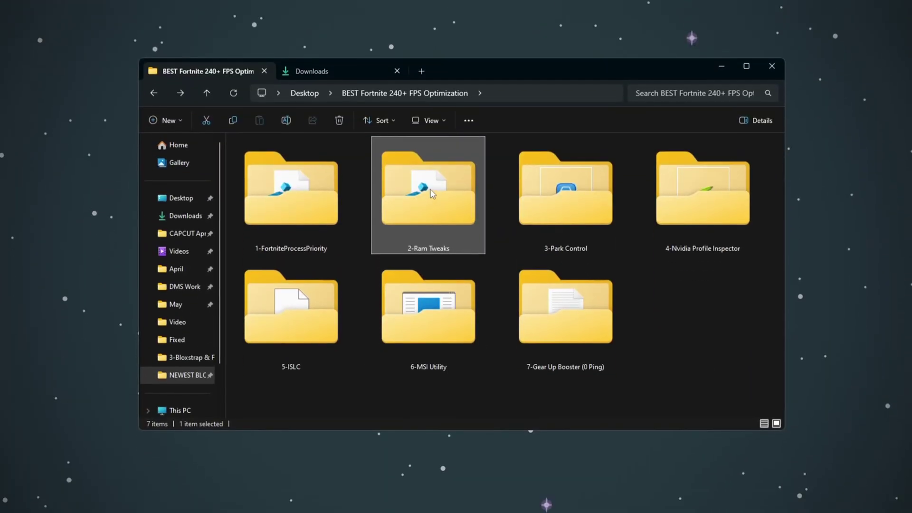
- Open the 2-Ram Tweaks folder and examine its registry files for the different RAM sizes, including 8GB Ram.reg
double_click(430, 190)
drag(427, 362, 235, 171)
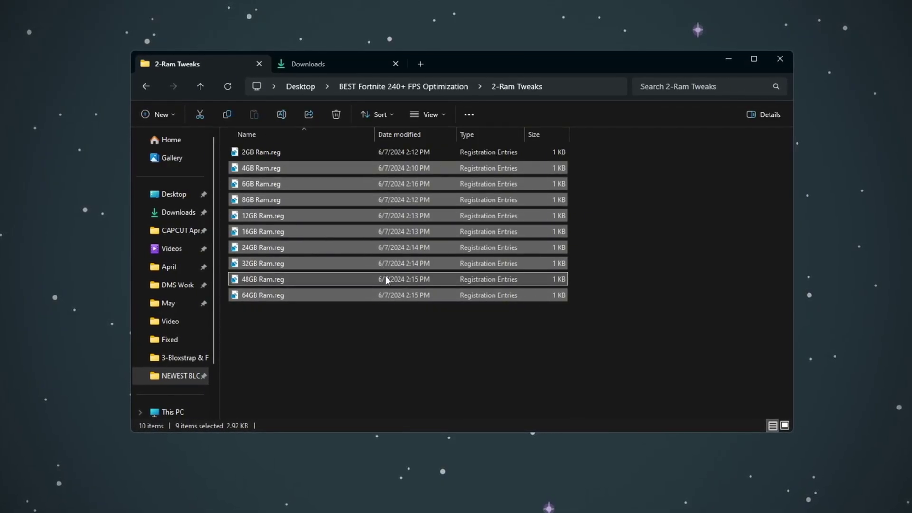
drag(362, 336, 499, 138)
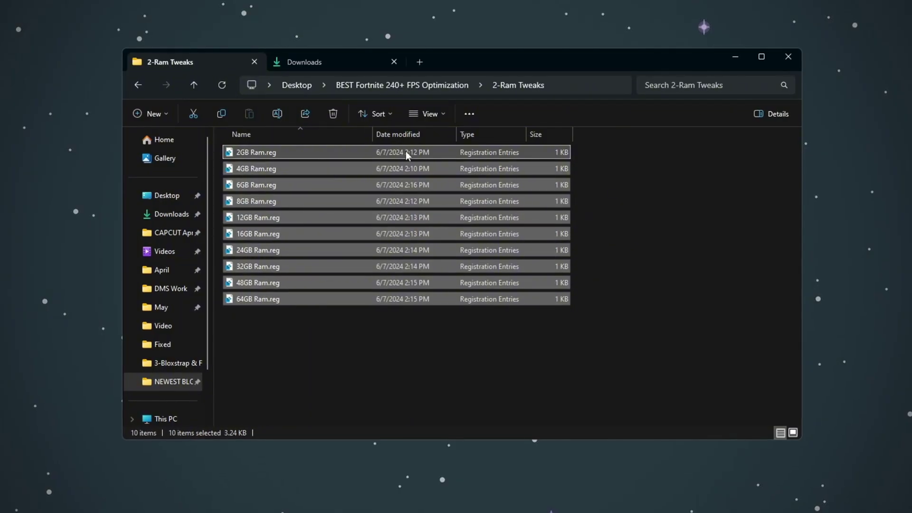
click(372, 317)
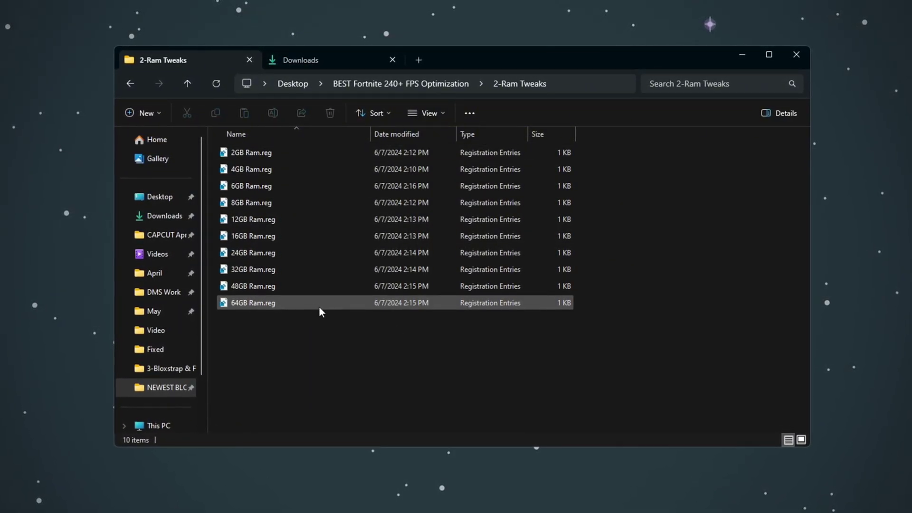
drag(318, 306, 320, 135)
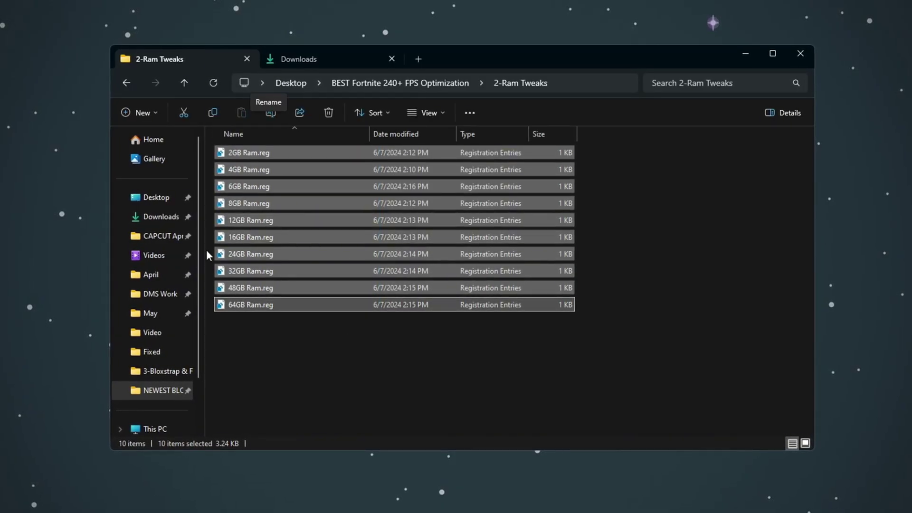
click(257, 331)
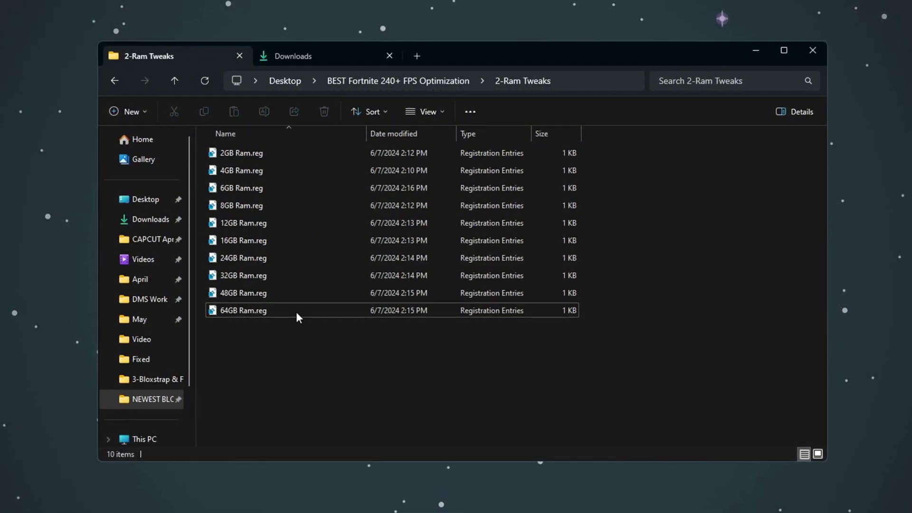
click(240, 204)
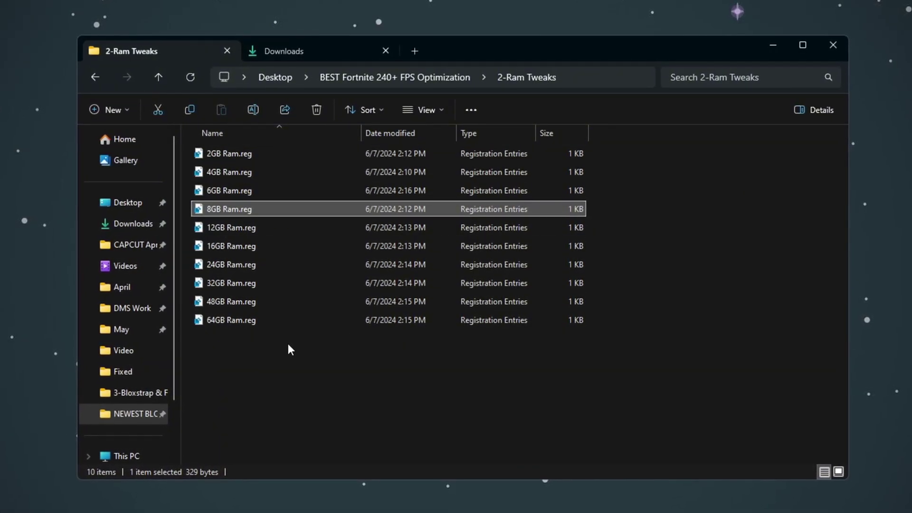
drag(286, 343, 402, 152)
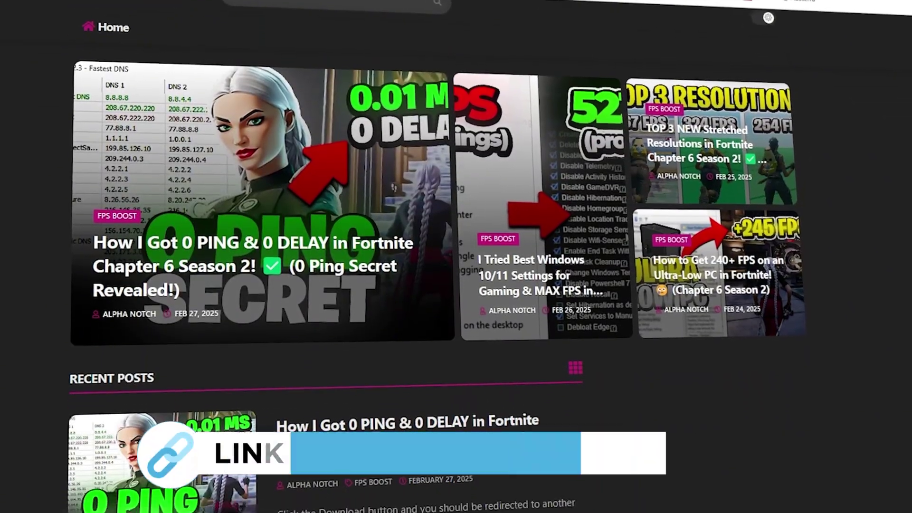
scroll(456, 257, down, 8)
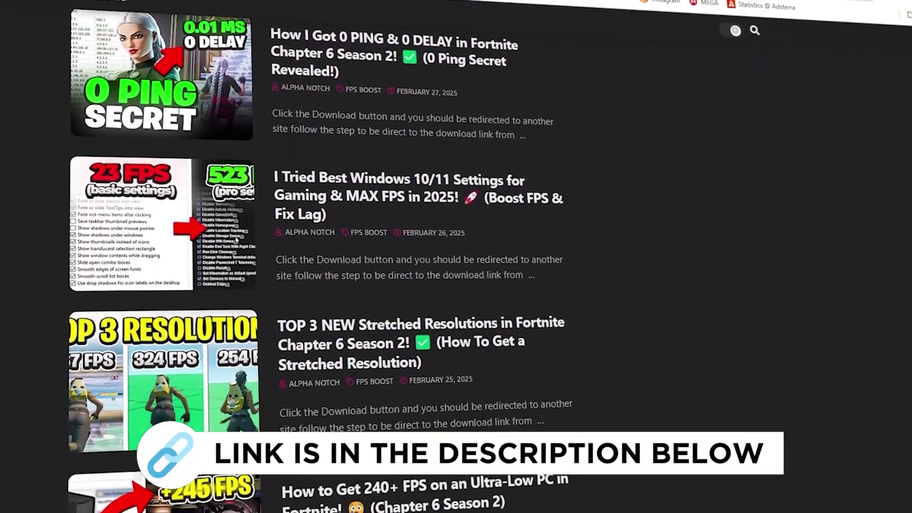
scroll(323, 257, down, 6)
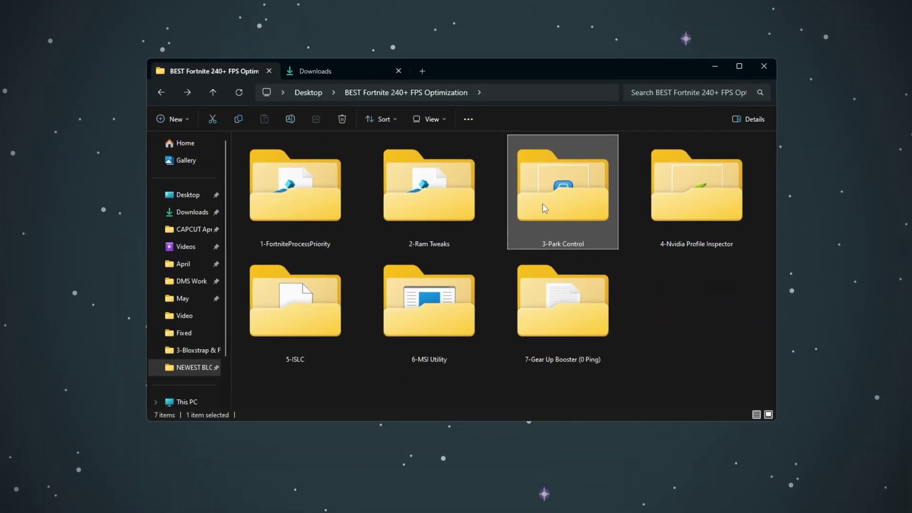
- Open the 3-Park Control folder containing parkcontrolsetup64.exe and launch the installed ParkControl application
double_click(545, 208)
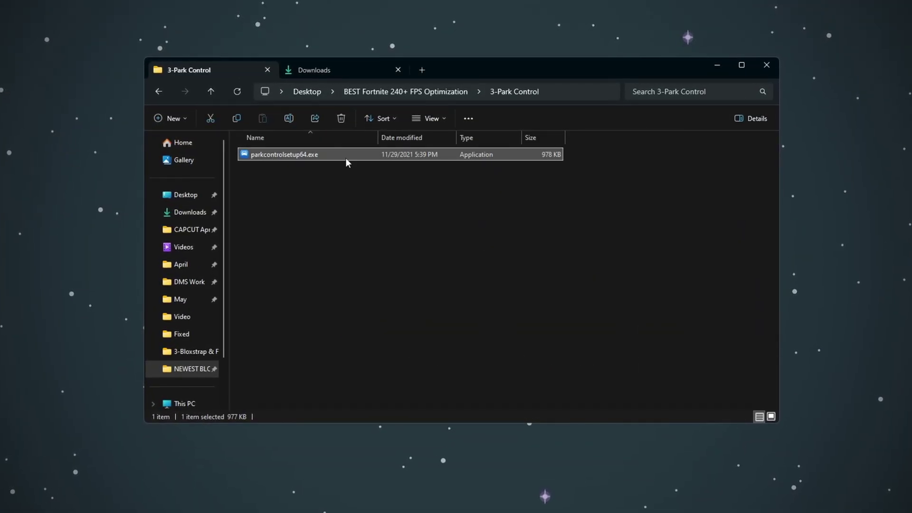
key(super)
text(park)
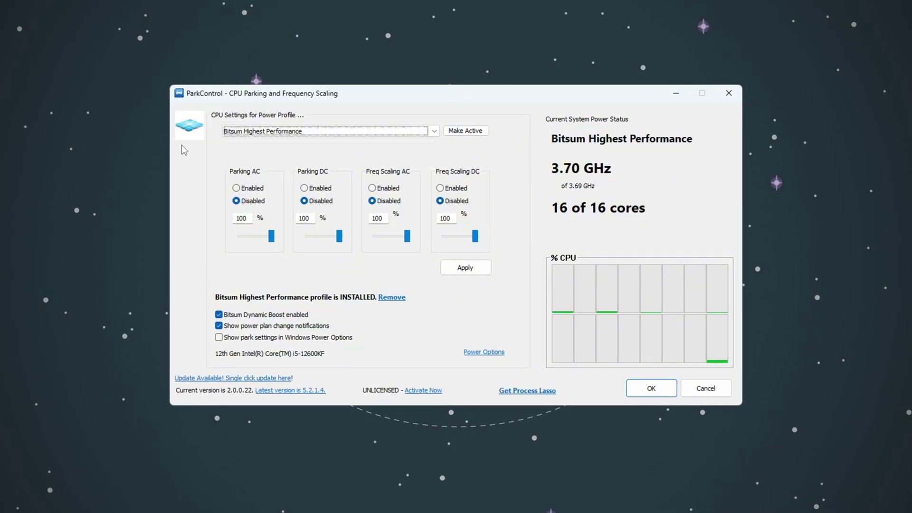
- Select the Bitsum Highest Performance profile and confirm Dynamic Boost with the Balanced plan after 300 seconds of idle time
click(436, 130)
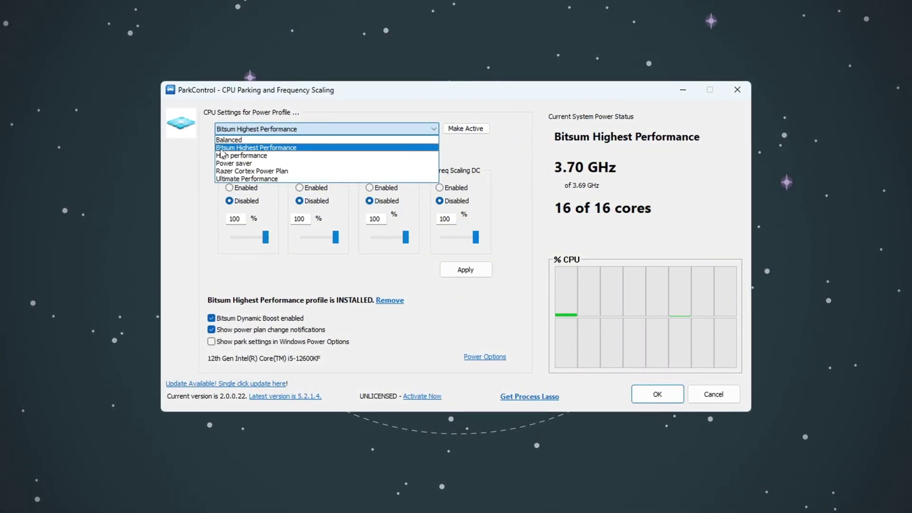
click(268, 148)
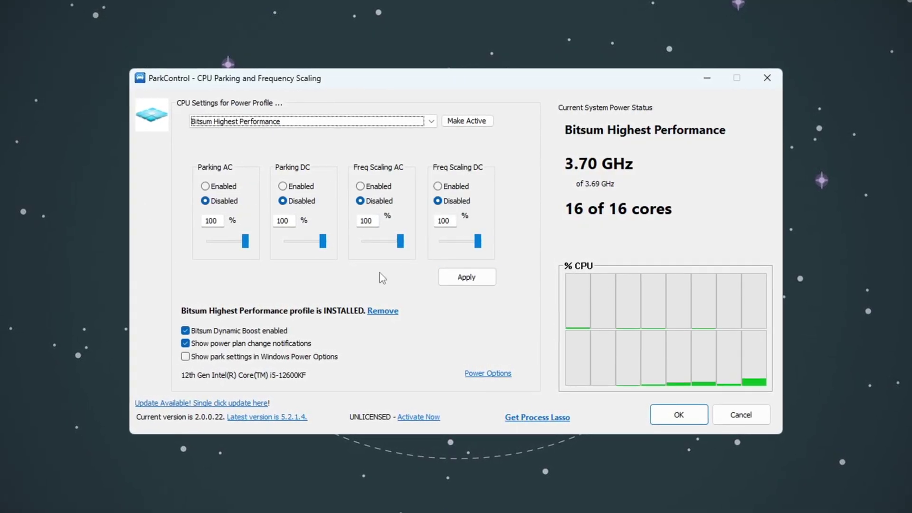
click(180, 333)
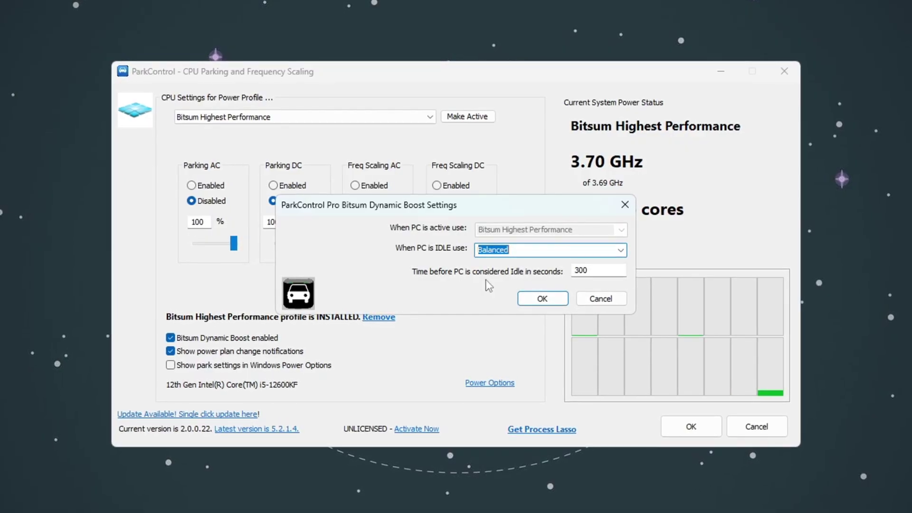
click(556, 298)
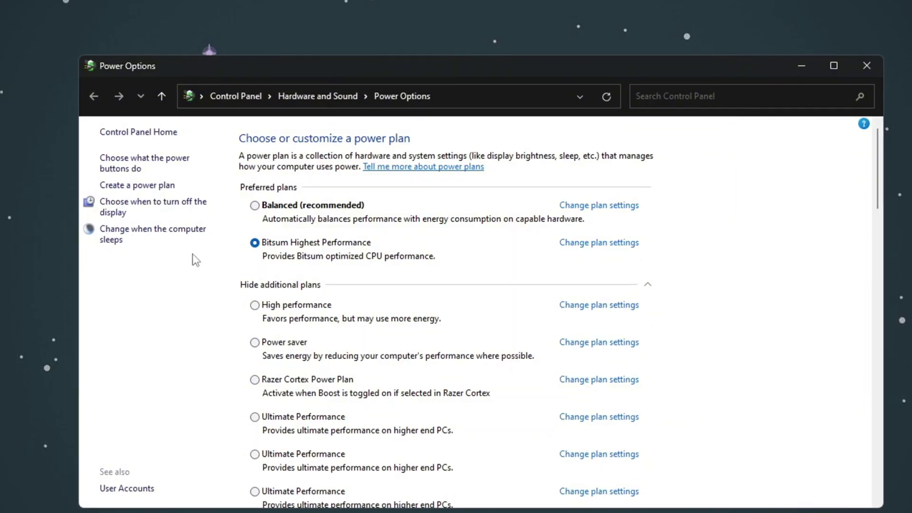
- Close the Windows Power Options window and apply the CPU parking and frequency scaling settings for the selected profile
click(864, 70)
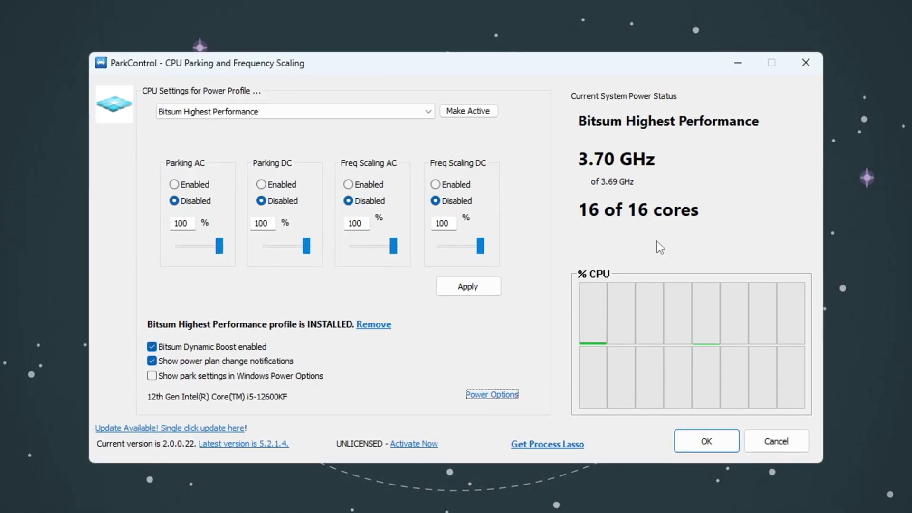
click(468, 287)
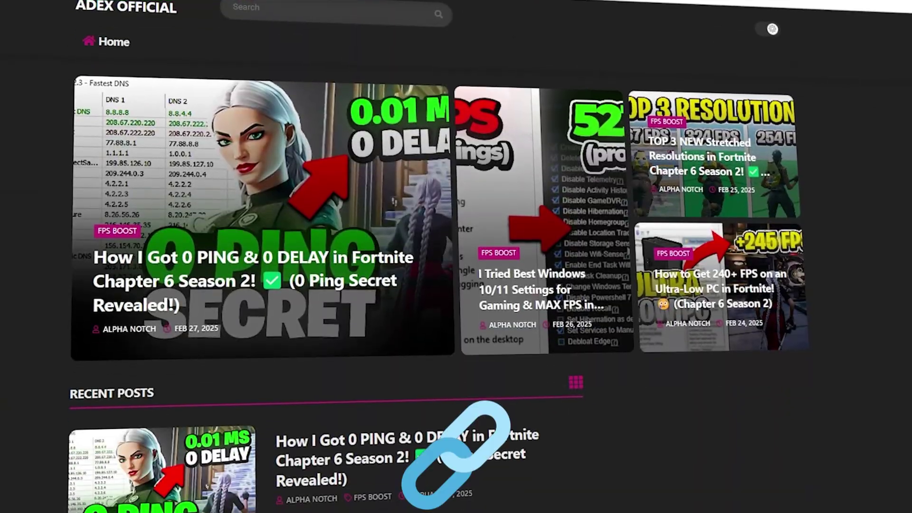
scroll(323, 257, down, 8)
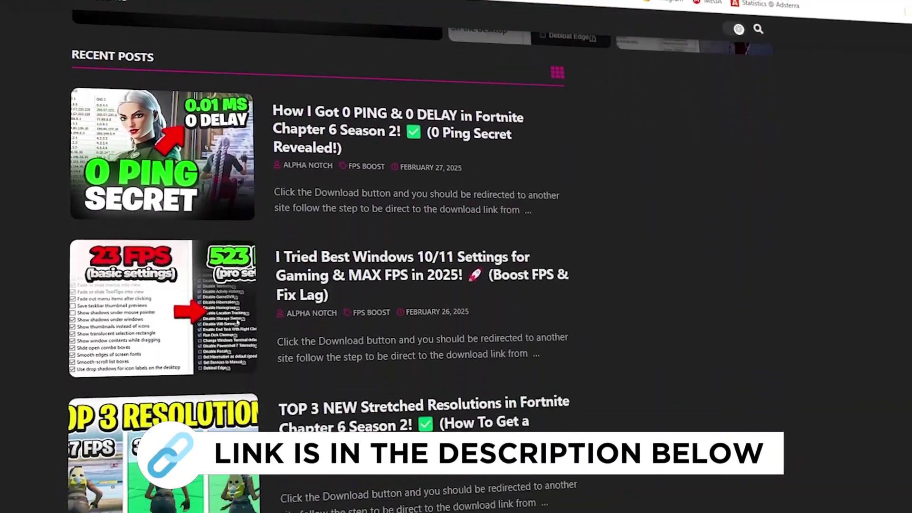
scroll(323, 257, down, 10)
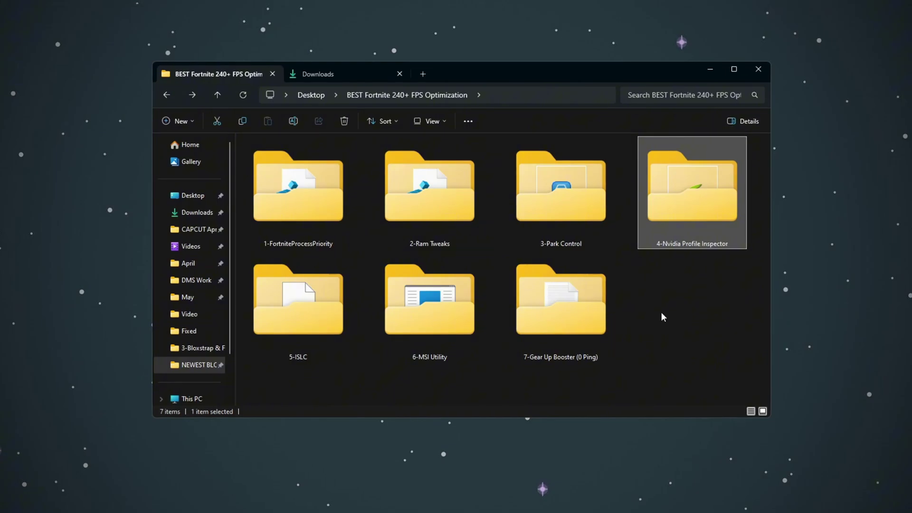
- Open the 4-Nvidia Profile Inspector folder and launch nvidiaProfileInspector.exe
double_click(693, 194)
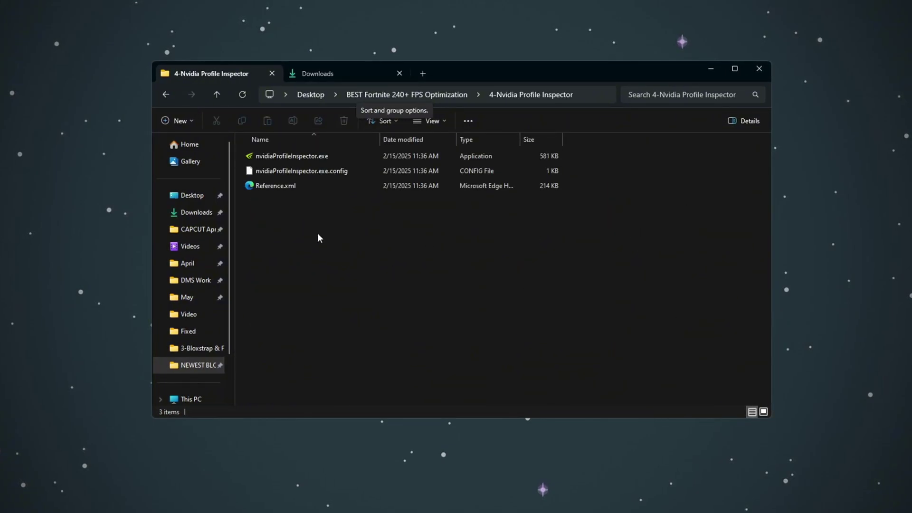
click(292, 159)
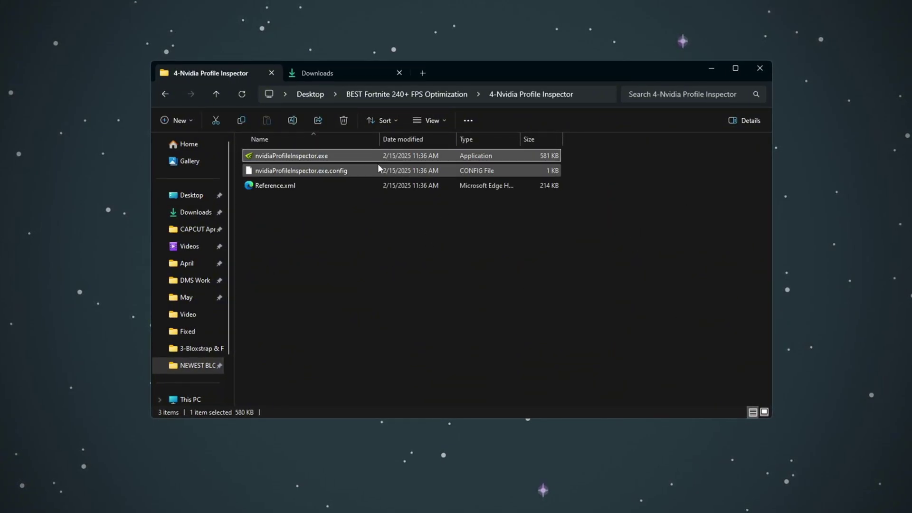
double_click(362, 155)
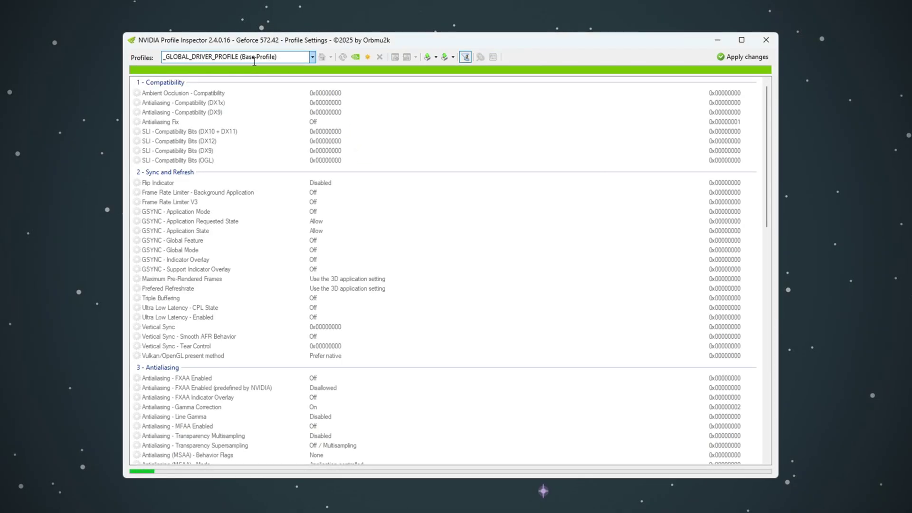
- Find and load the Fortnite driver profile
text(fortn)
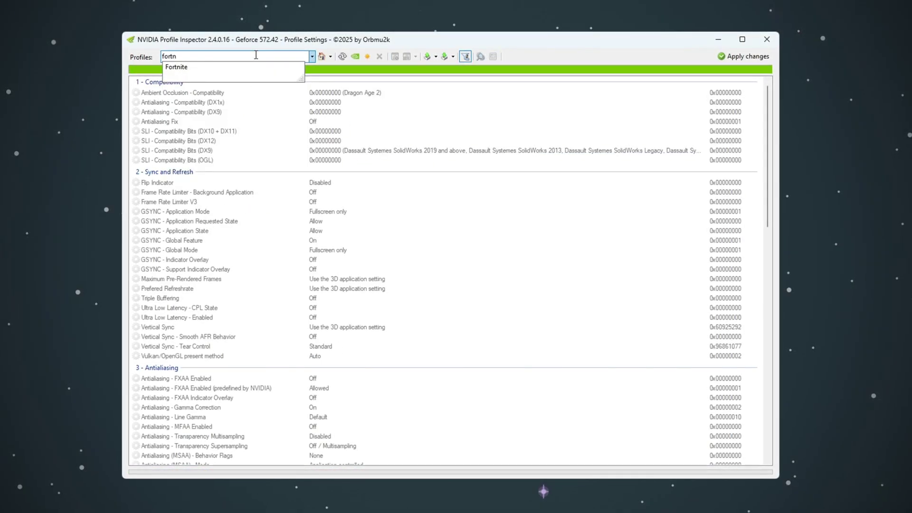
click(261, 71)
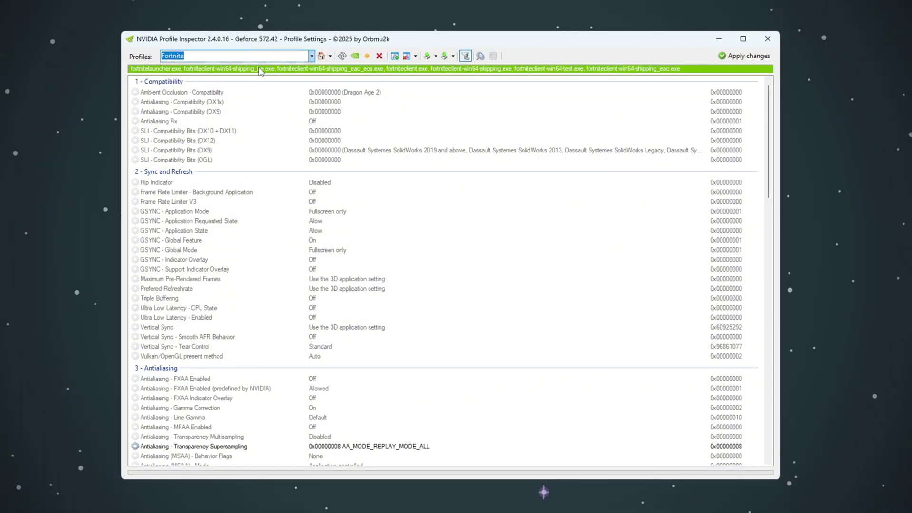
click(446, 58)
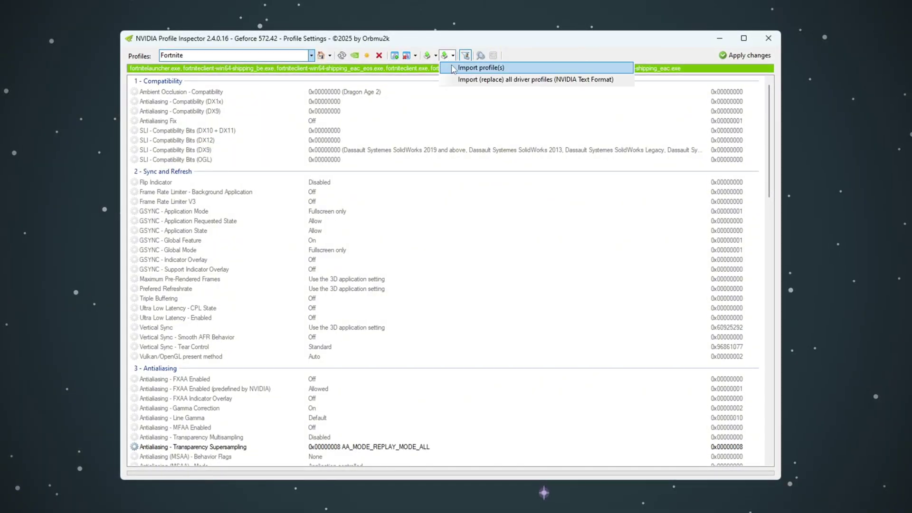
click(417, 75)
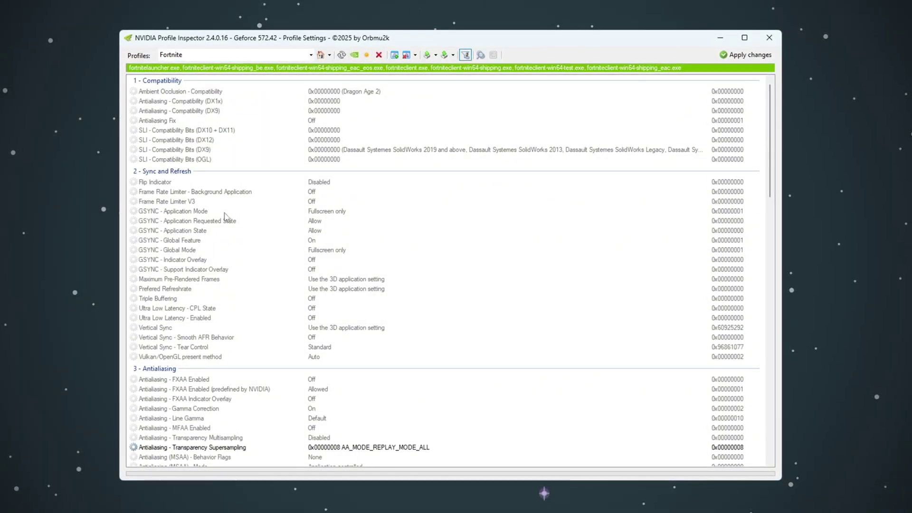
- Locate the Transparency Supersampling setting in the Antialiasing section and check its value
scroll(461, 204, down, 5)
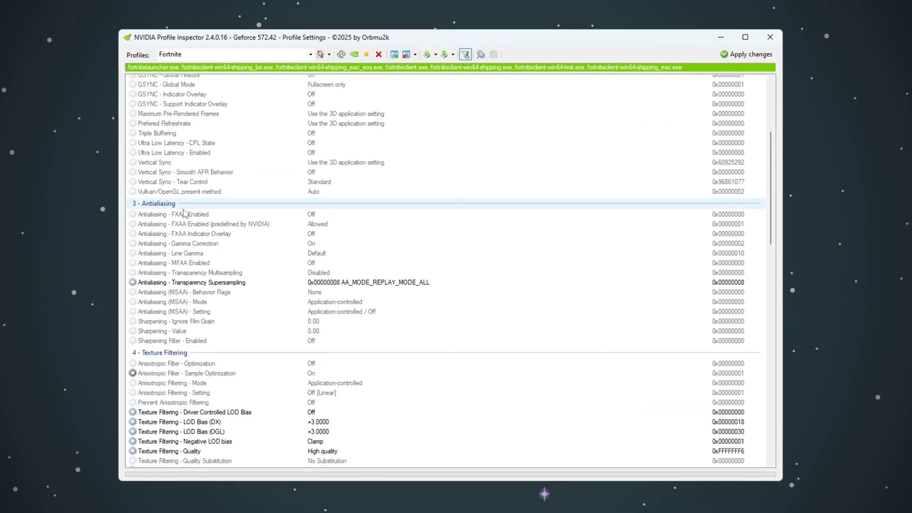
scroll(180, 234, down, 2)
click(179, 231)
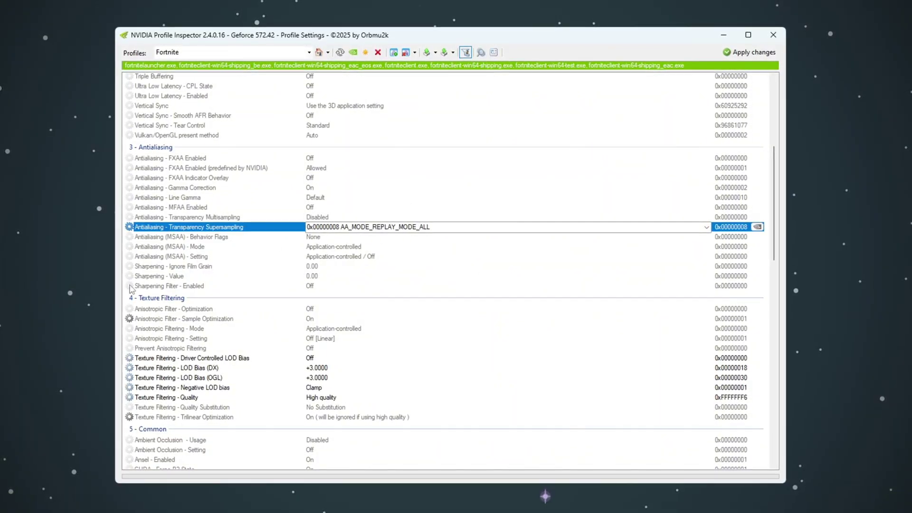
- Set Texture Filtering - Driver Controlled LOD Bias to On in the Fortnite profile
scroll(167, 303, down, 3)
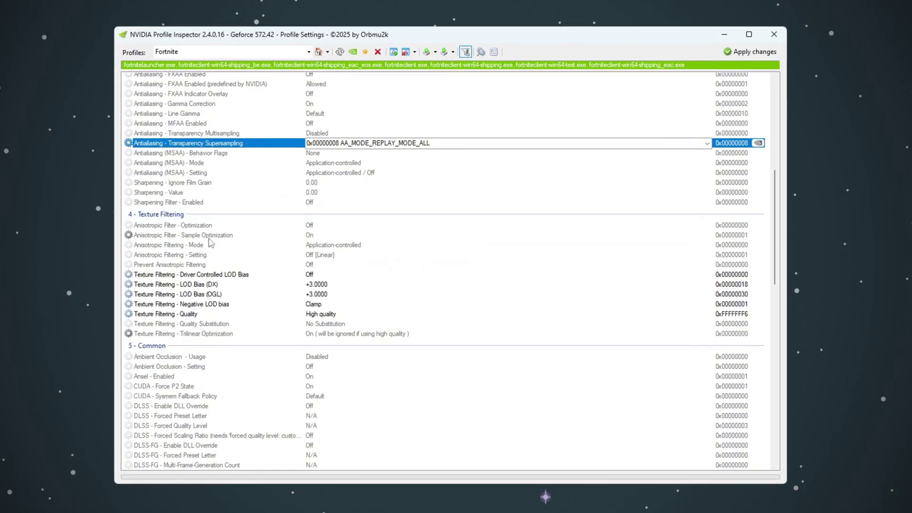
click(158, 275)
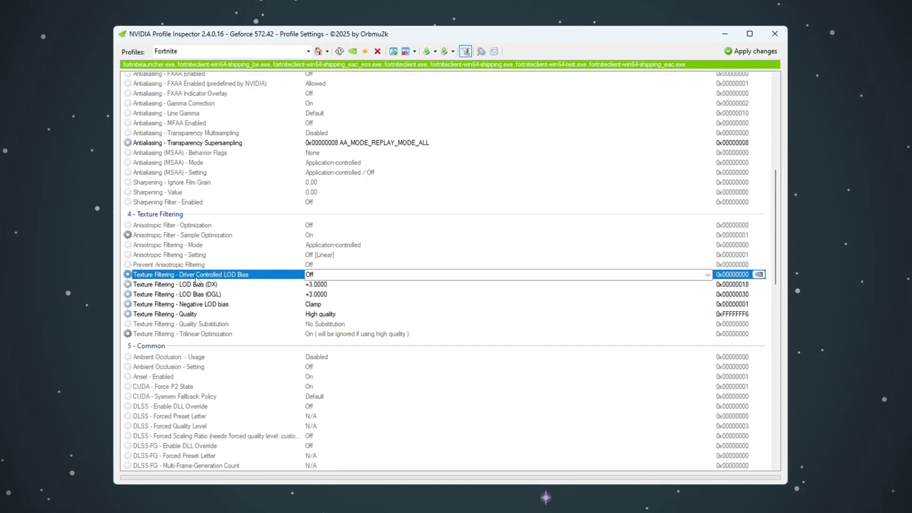
click(704, 277)
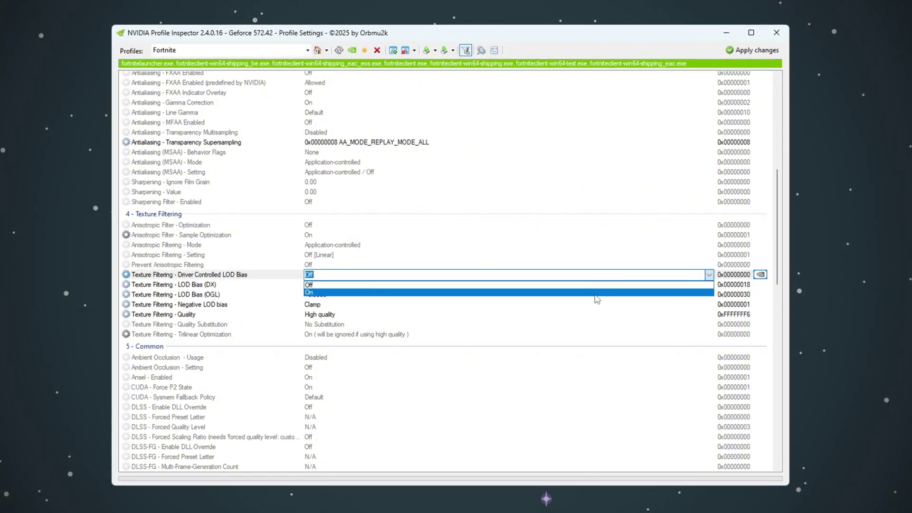
click(597, 295)
- Check the texture filtering values for LOD Bias (DX), LOD Bias (OGL), Negative LOD bias and Quality
click(168, 285)
click(158, 295)
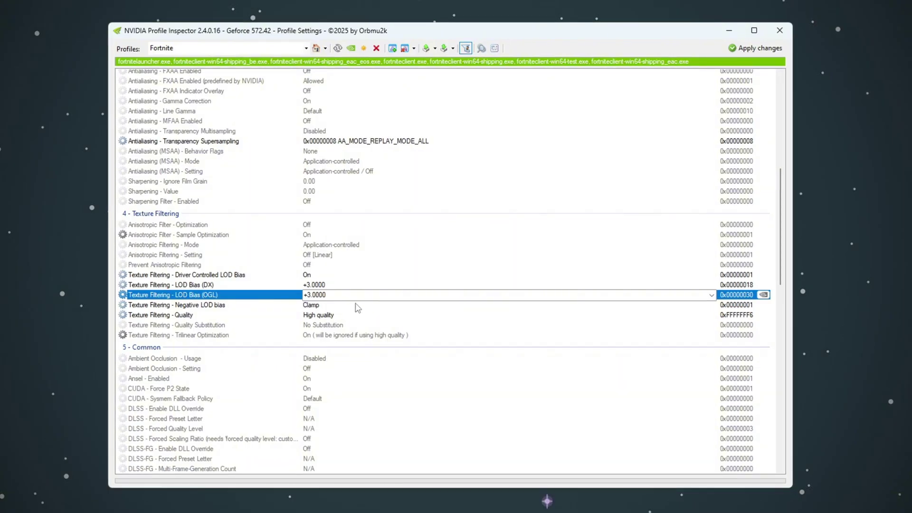
click(163, 307)
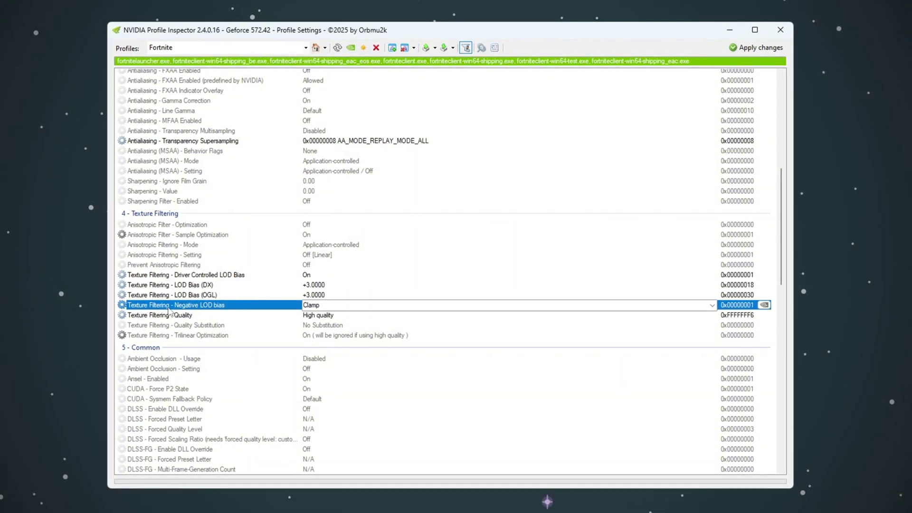
click(712, 306)
click(709, 328)
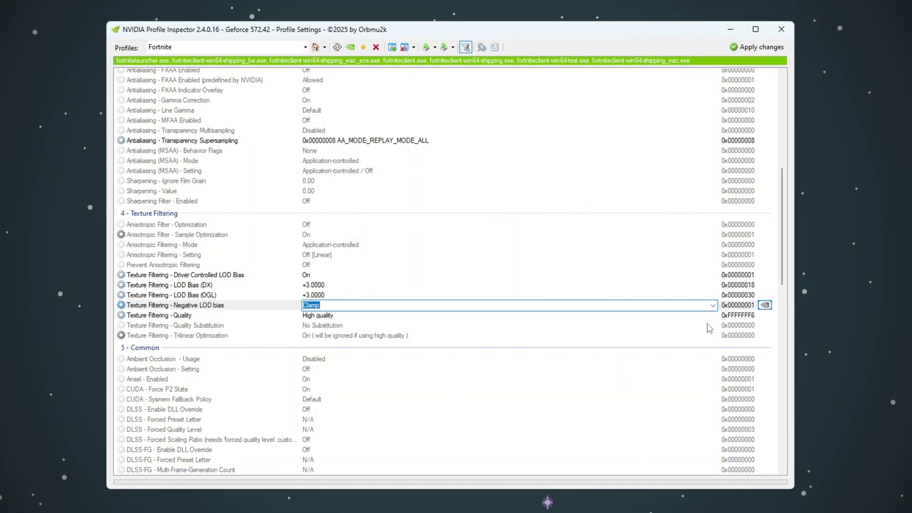
click(145, 317)
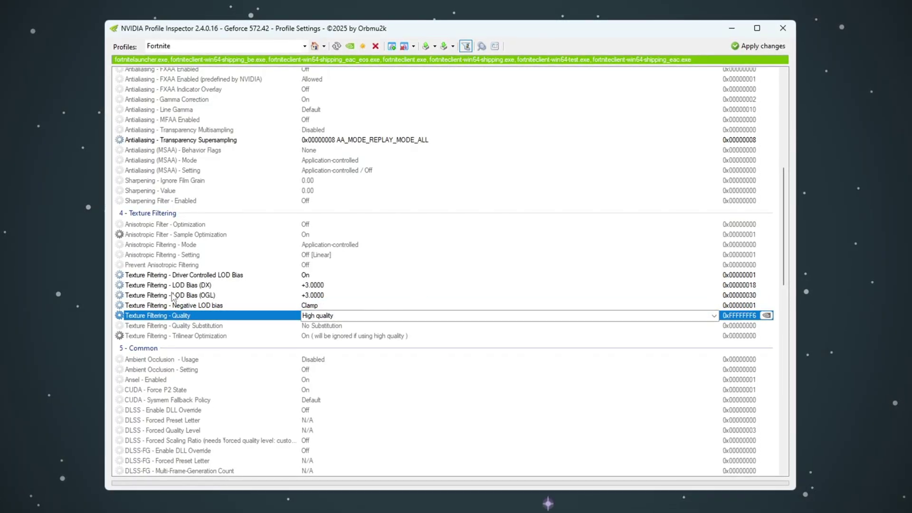
- Check Power Management - Mode in the Common section and review the customized settings throughout the Fortnite profile
scroll(247, 354, down, 7)
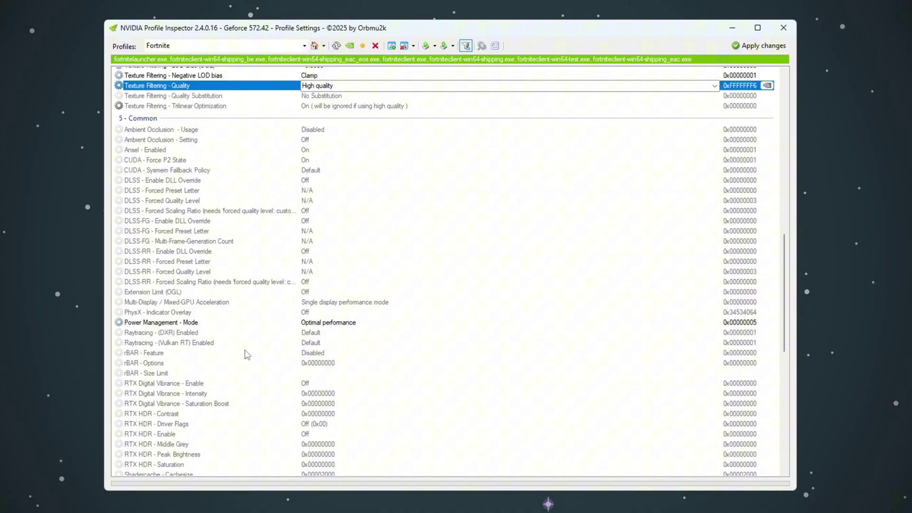
click(127, 323)
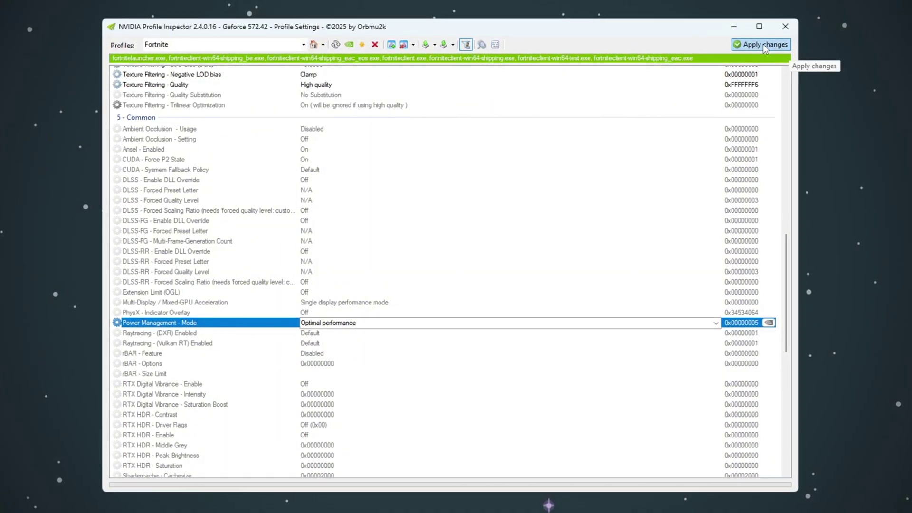
scroll(388, 255, up, 15)
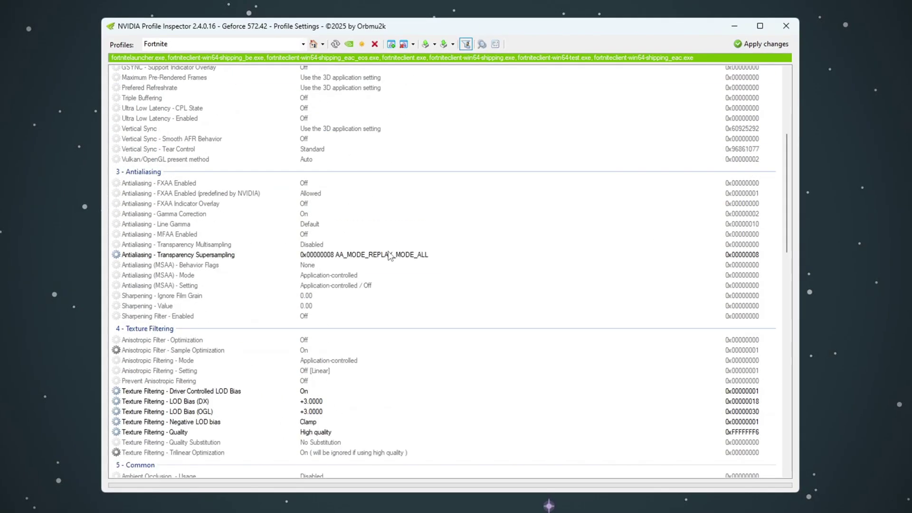
scroll(390, 257, down, 20)
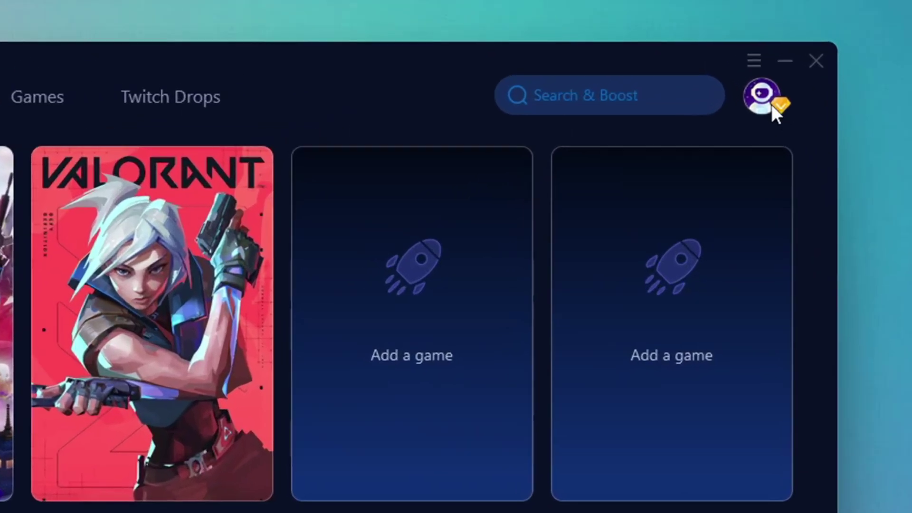
- Switch to GearUP Booster and browse its catalog of popular supported games
click(770, 101)
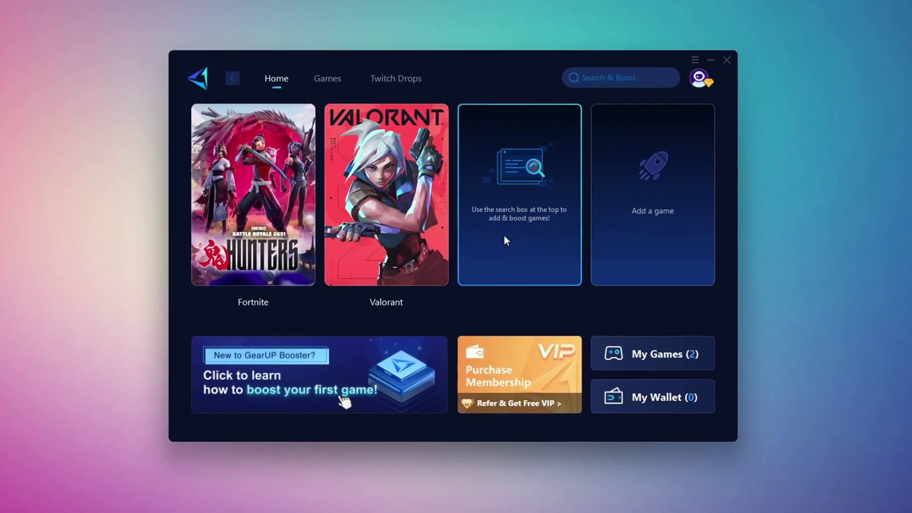
click(335, 84)
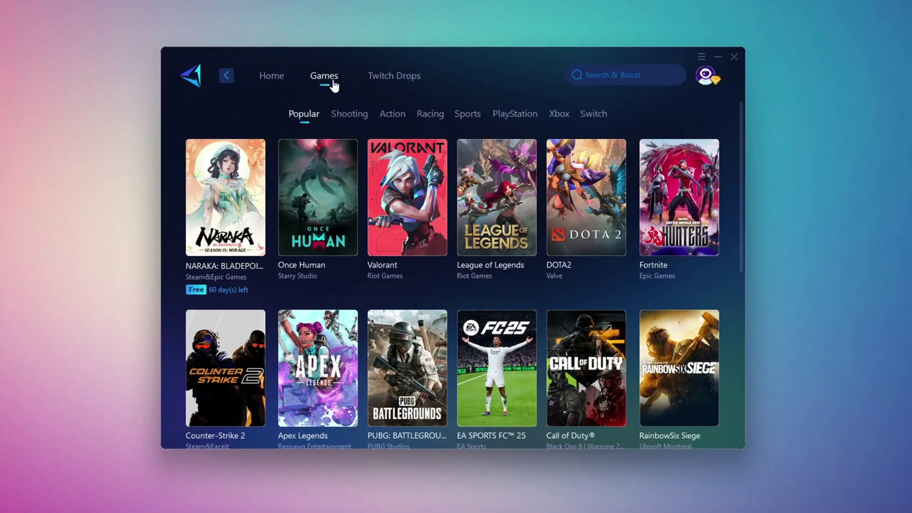
scroll(499, 238, down, 5)
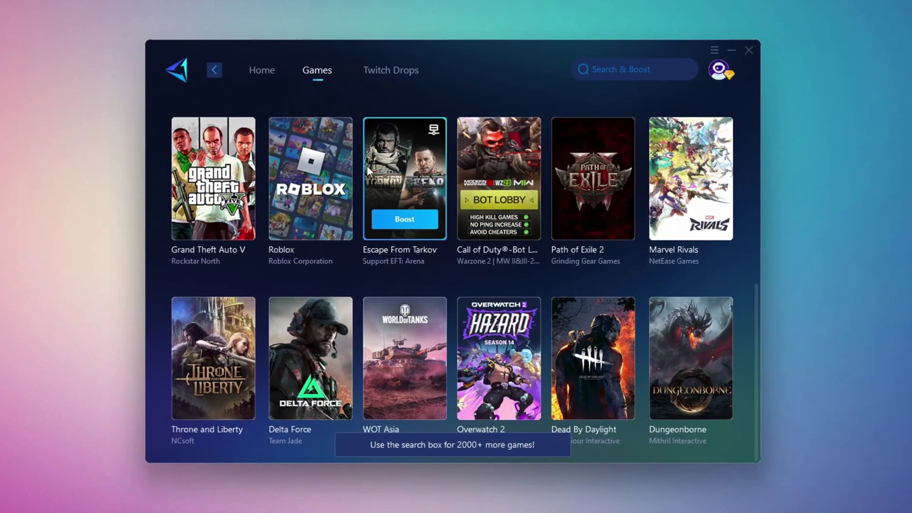
- Start boosting Fortnite and check the available game server regions, leaving the region selection as it is
click(262, 72)
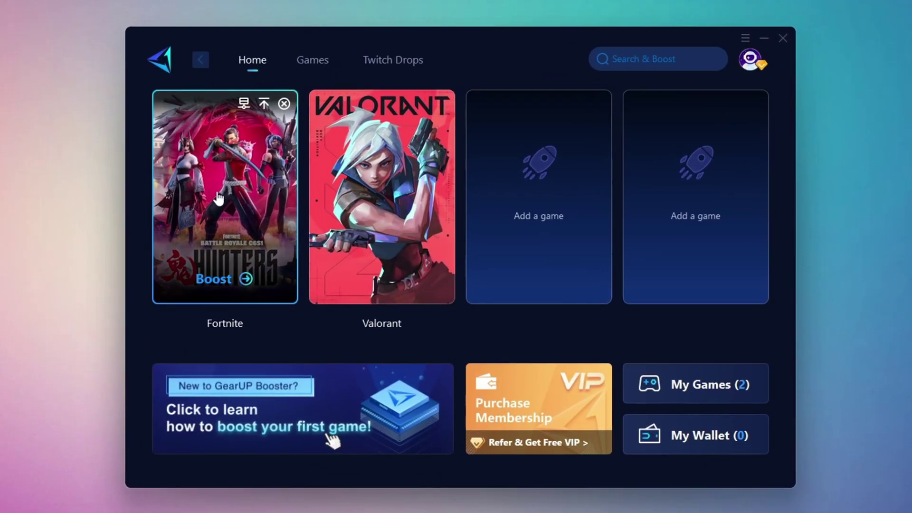
click(217, 280)
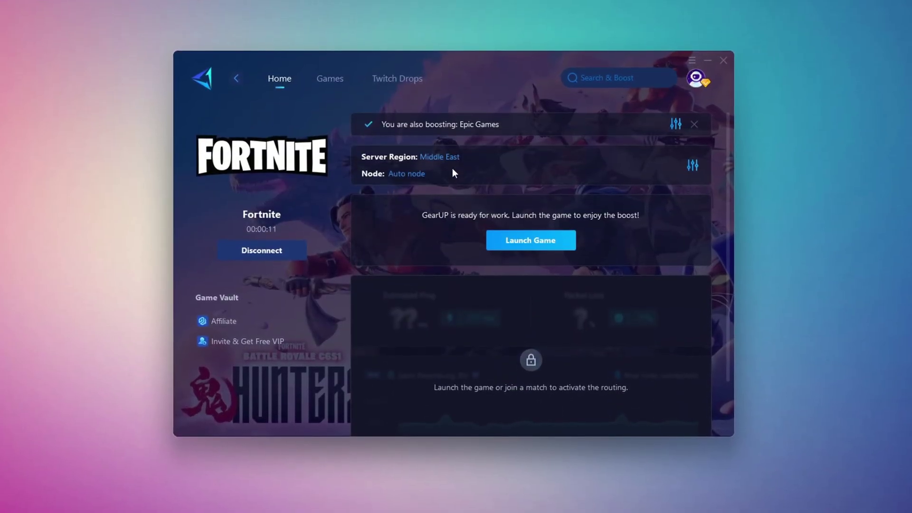
click(440, 158)
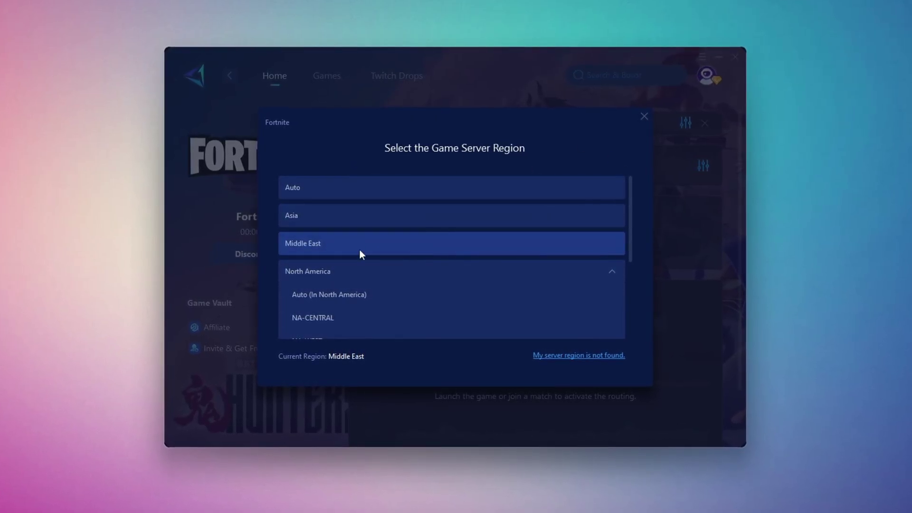
click(644, 117)
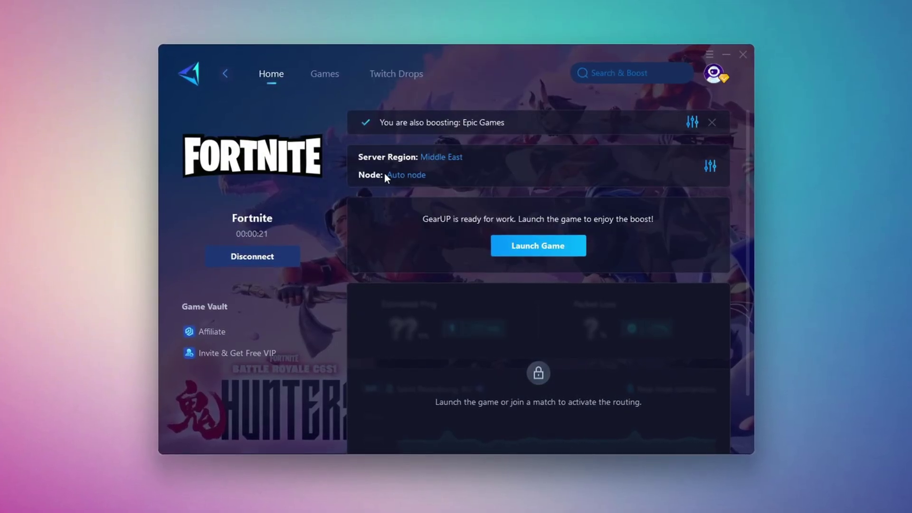
- Check the available game server nodes for the Fortnite boost, leave the selection on Auto node, and close the GearUP window
click(406, 176)
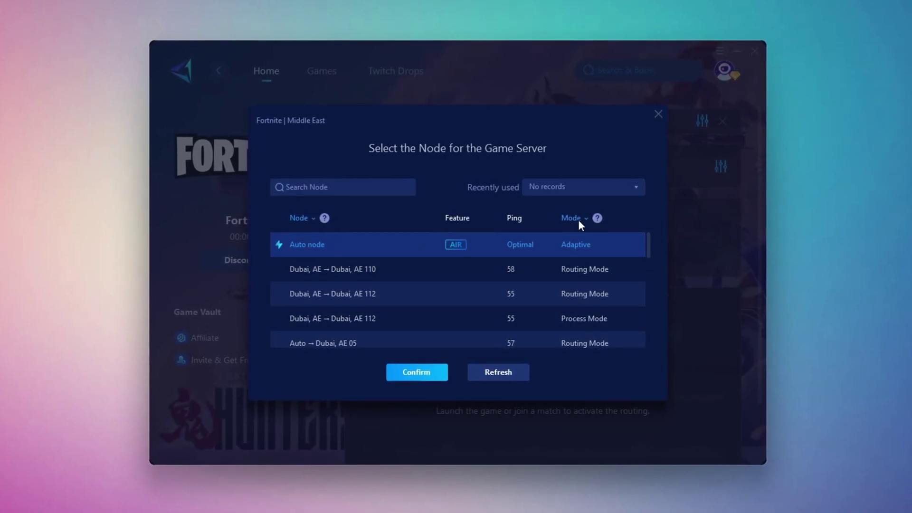
click(659, 115)
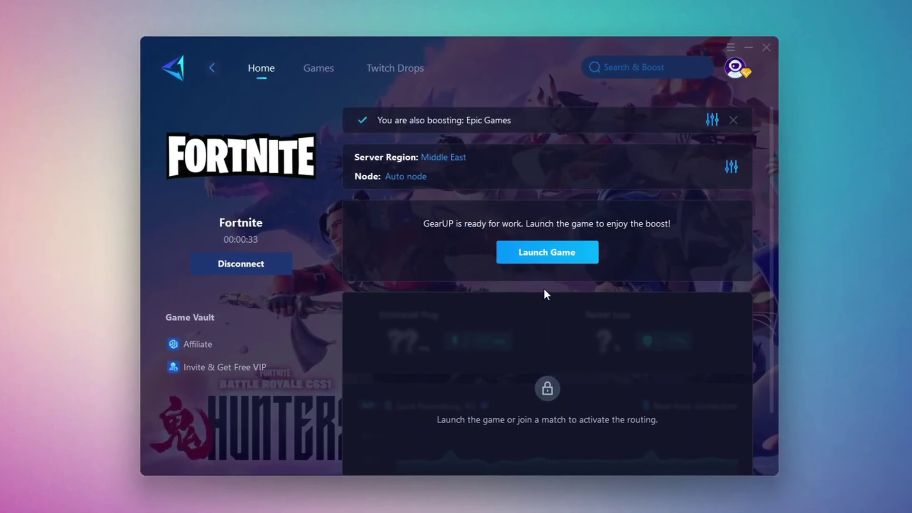
click(769, 47)
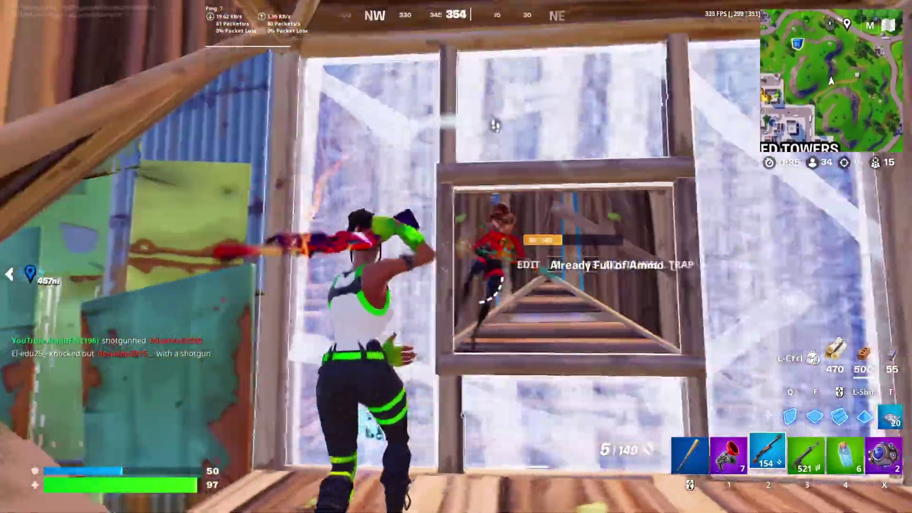
key(q)
click(456, 256)
key(2)
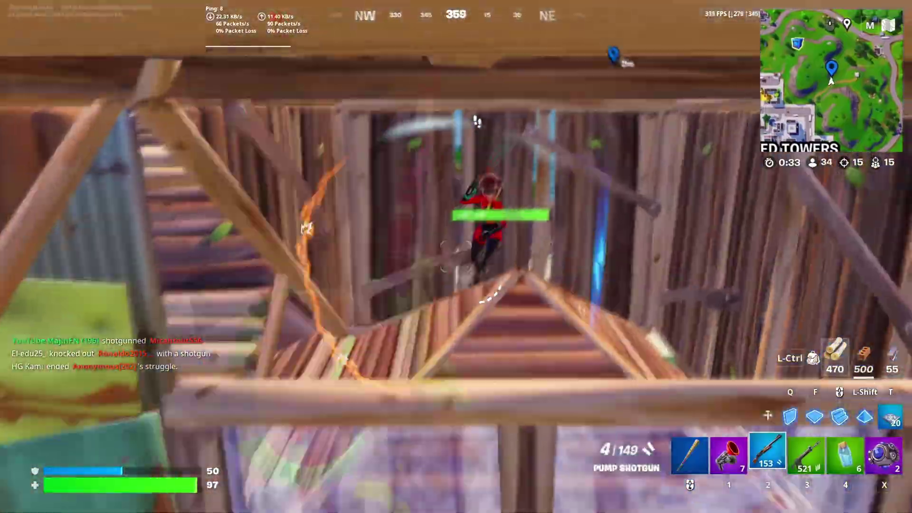
click(456, 257)
key(3)
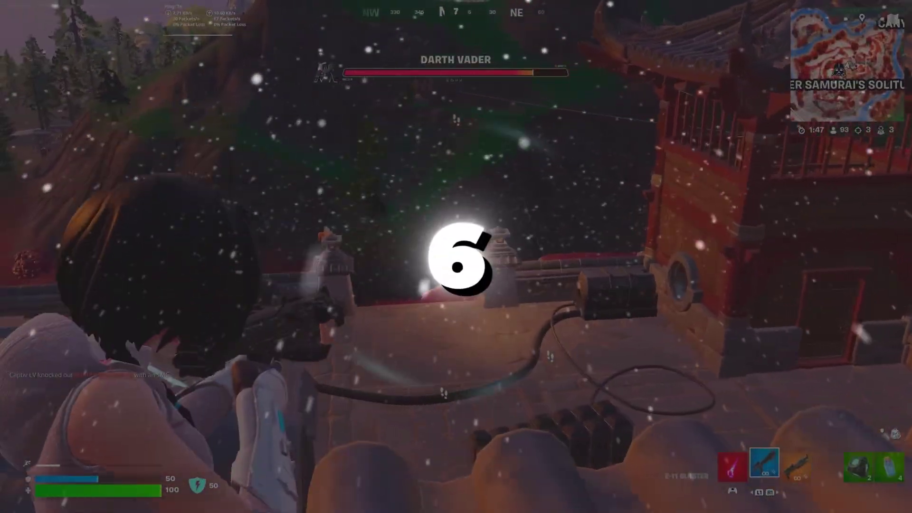
key(3)
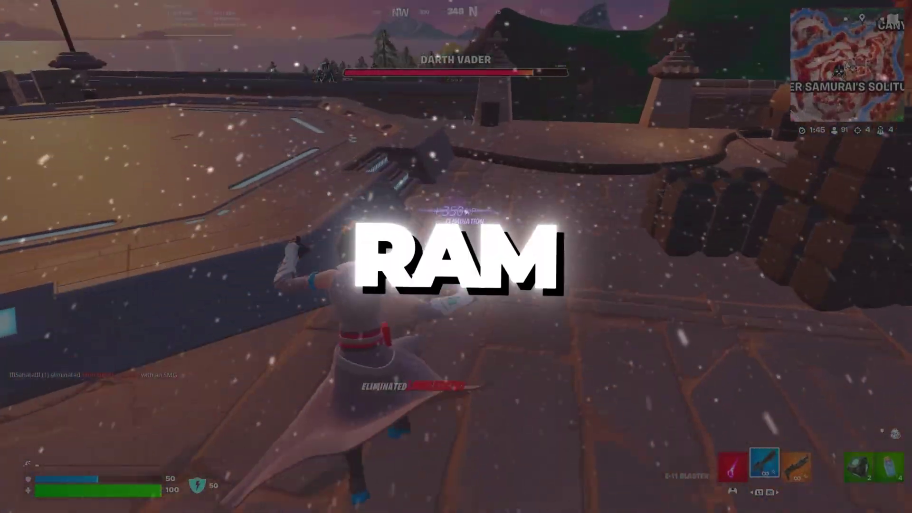
click(456, 256)
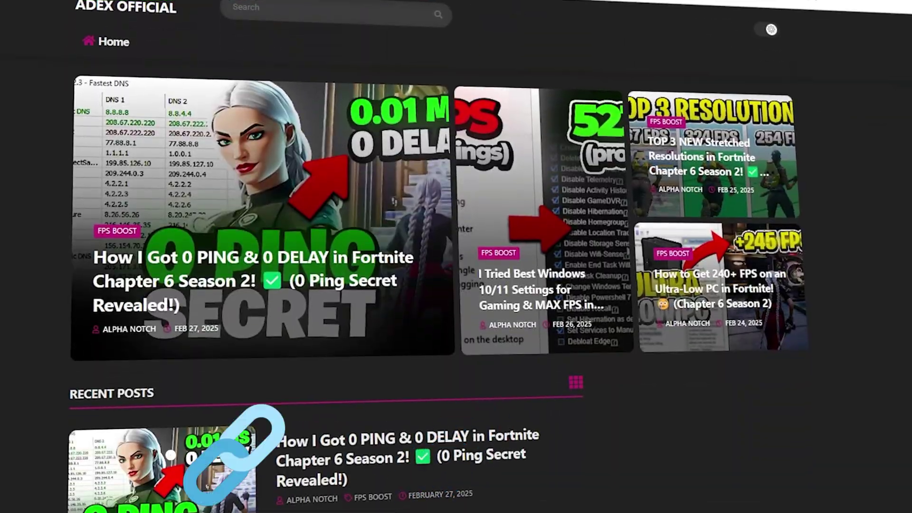
scroll(456, 256, down, 5)
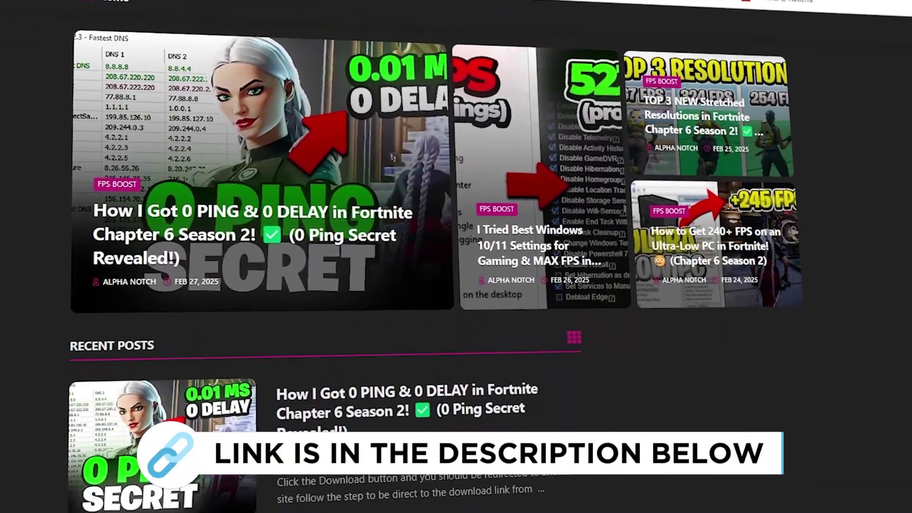
scroll(319, 285, down, 8)
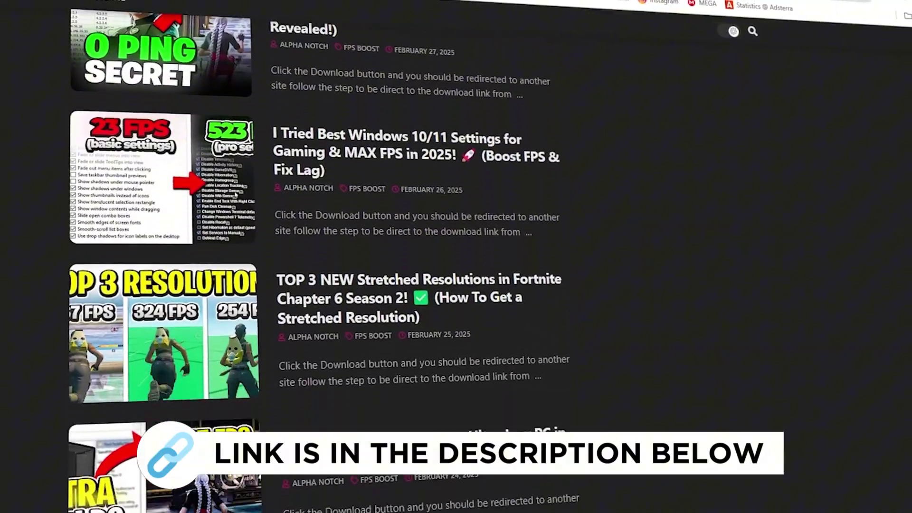
scroll(318, 285, down, 3)
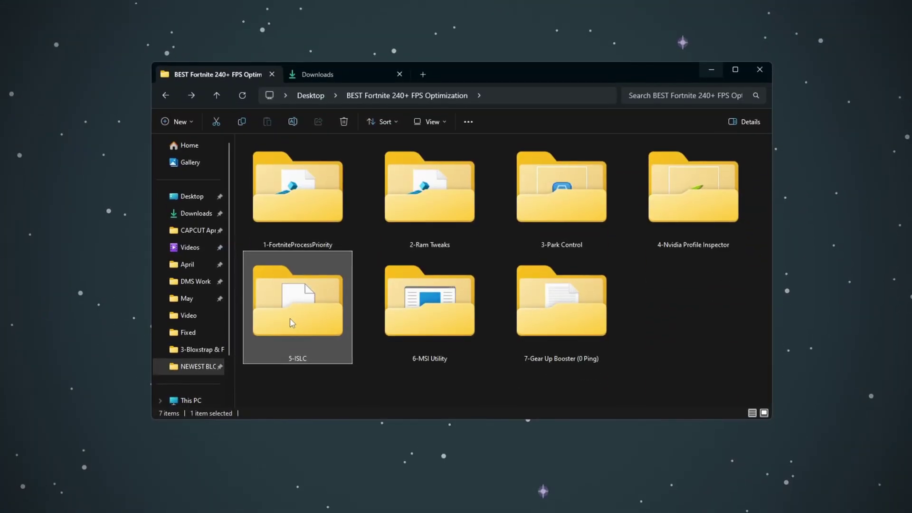
- Launch Intelligent standby list cleaner ISLC.exe from the 5-ISLC folder, minimize File Explorer, and centre the ISLC window on the desktop
double_click(289, 318)
click(285, 159)
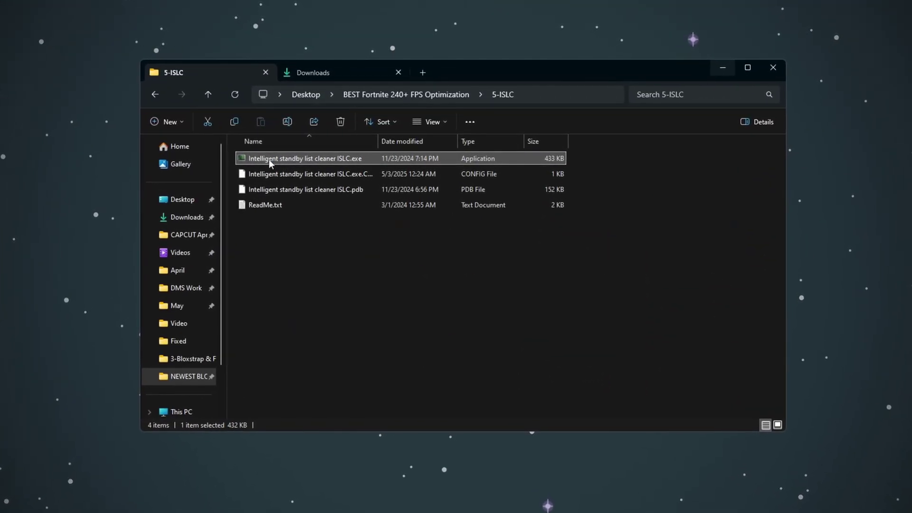
key(Return)
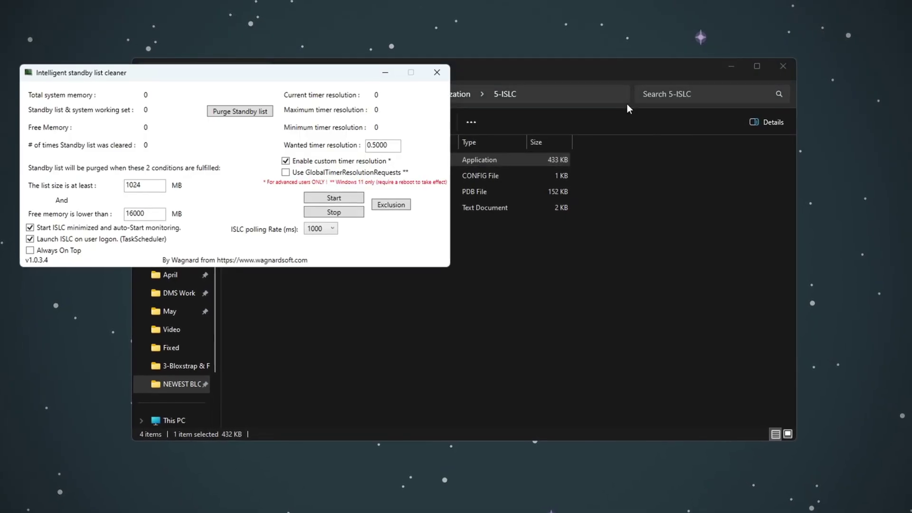
click(727, 67)
drag(265, 72, 480, 95)
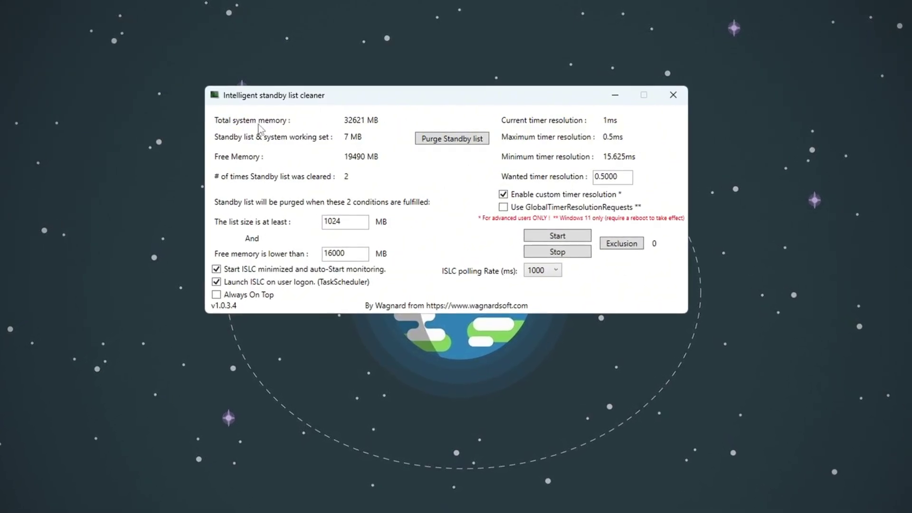
- With the free memory limit at 16000 MB, start ISLC monitoring and purge the standby list
double_click(364, 257)
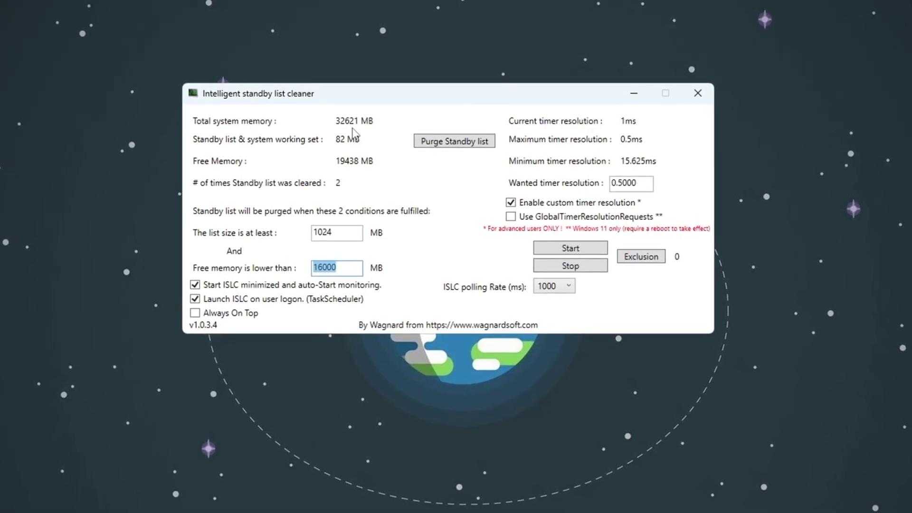
click(355, 272)
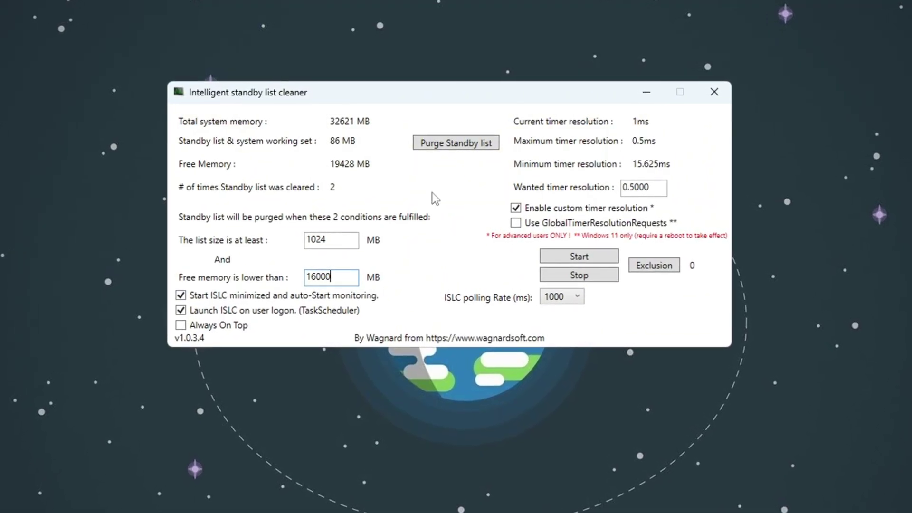
drag(352, 275, 302, 283)
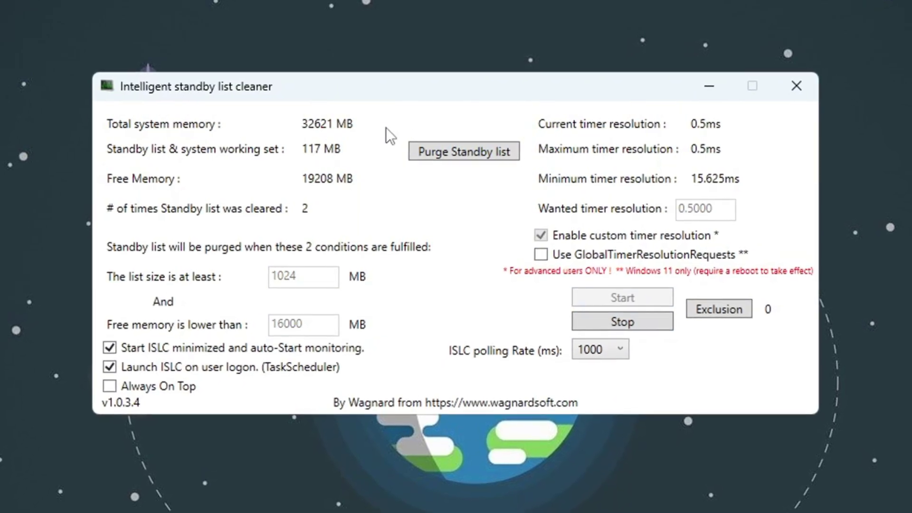
click(450, 153)
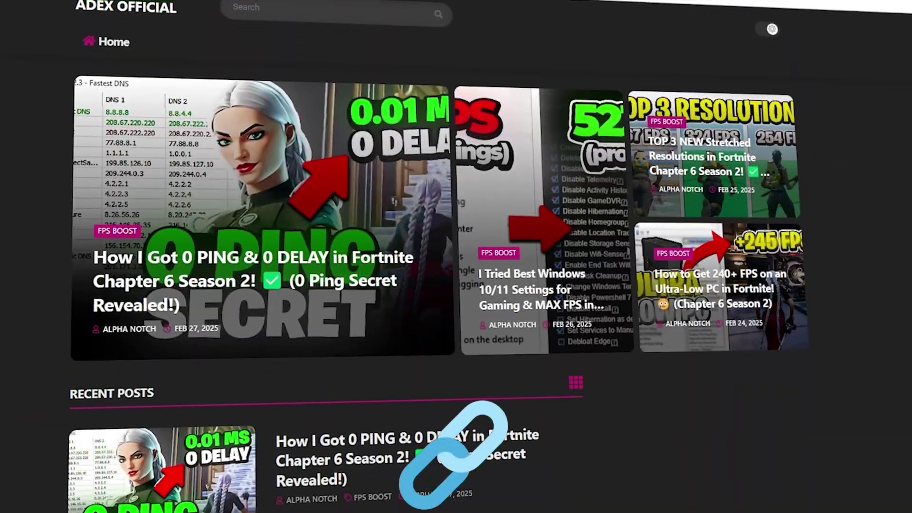
scroll(323, 256, down, 8)
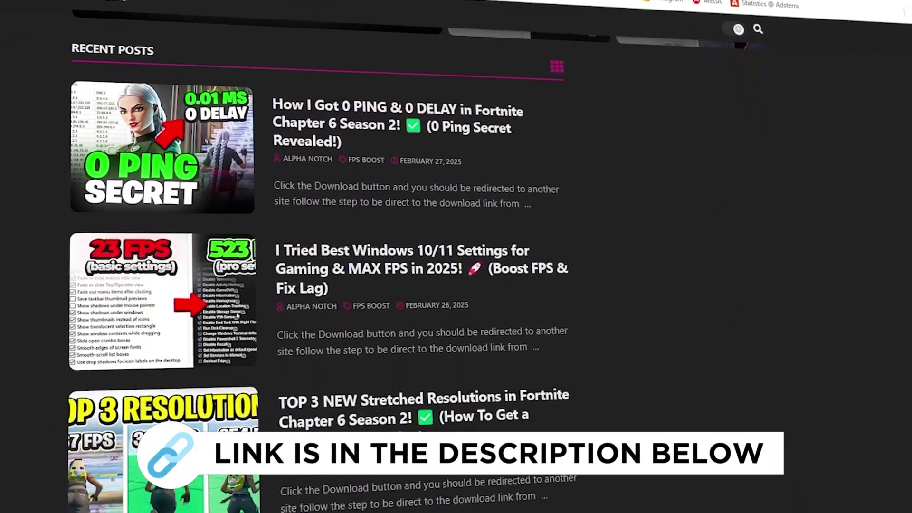
scroll(323, 257, down, 6)
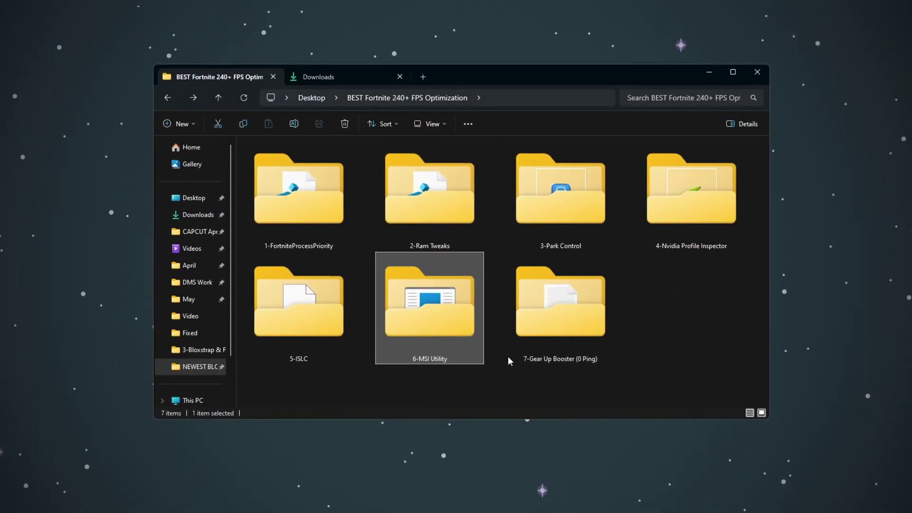
- Run MSI Mode Utility 3.0.exe as administrator from the 6-MSI Utility folder and select the NVIDIA GeForce GTX 1650 SUPER
double_click(419, 311)
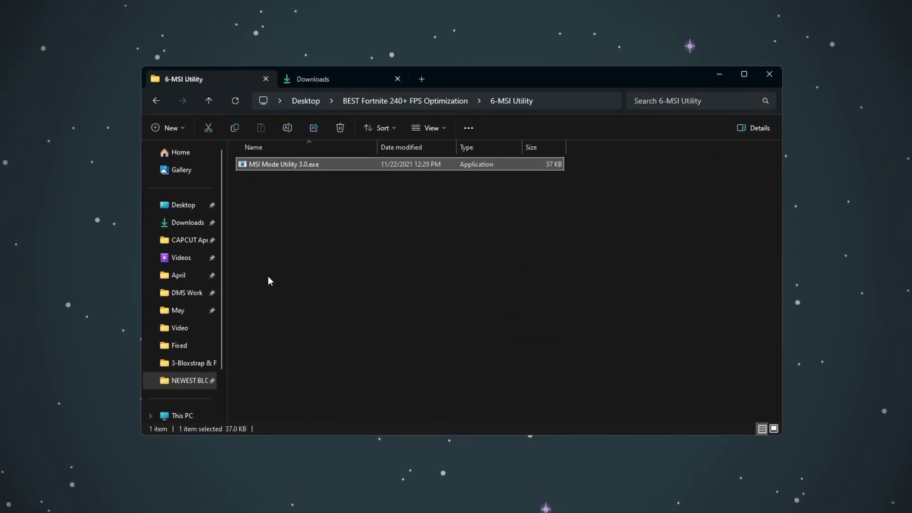
right_click(269, 168)
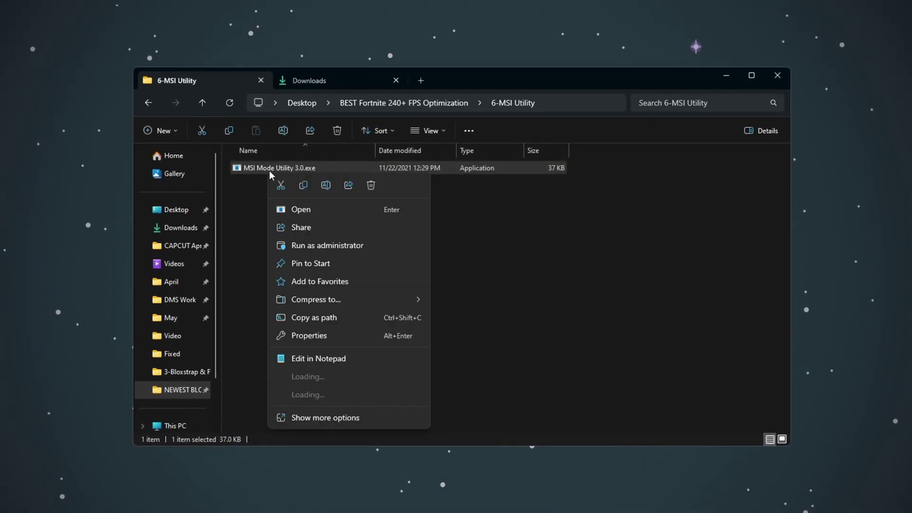
click(318, 252)
click(779, 76)
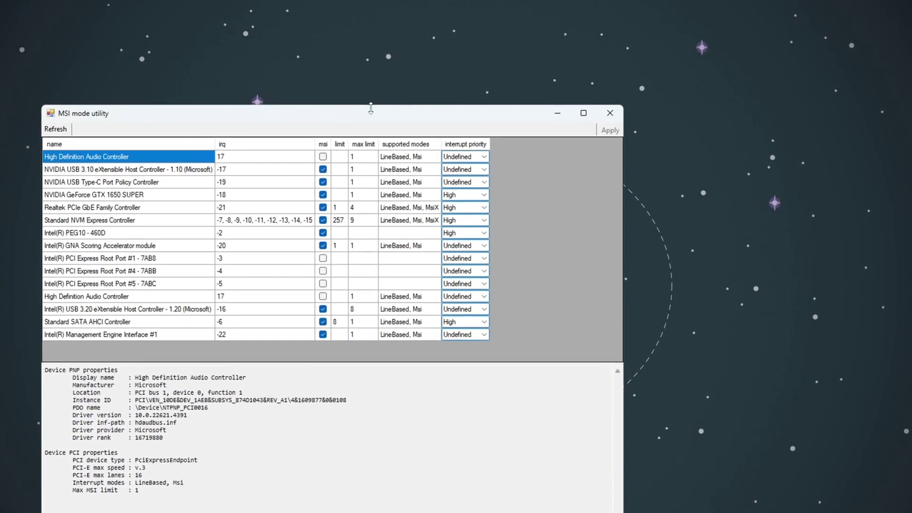
drag(485, 106, 485, 44)
drag(394, 54, 510, 47)
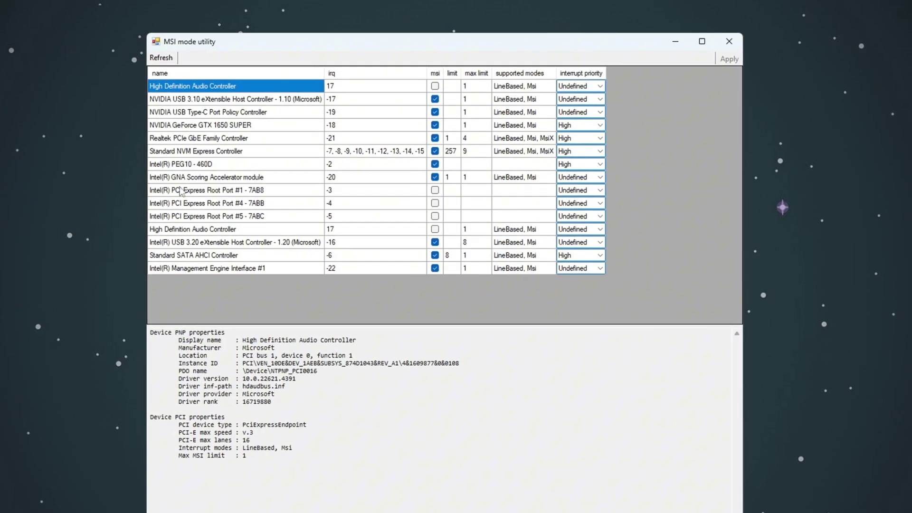
click(205, 125)
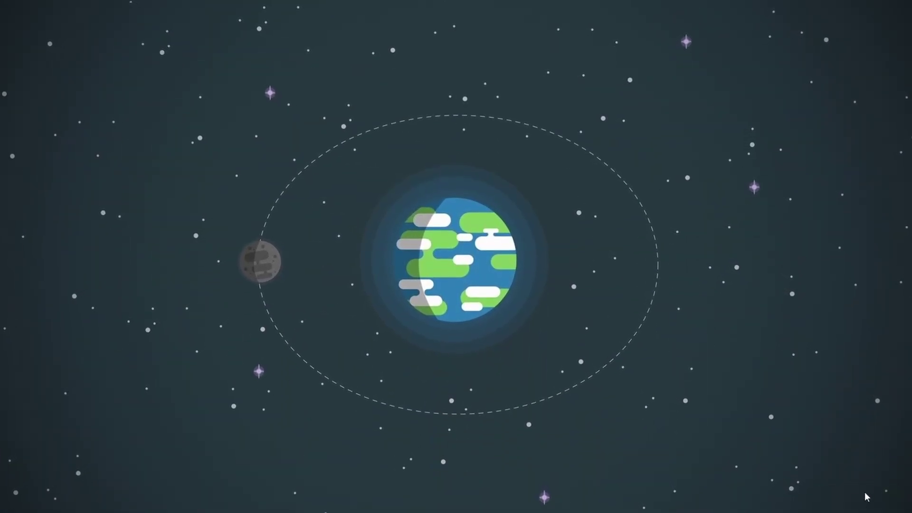
- Open Task Manager and review the status of the startup apps
key(ctrl+shift+Escape)
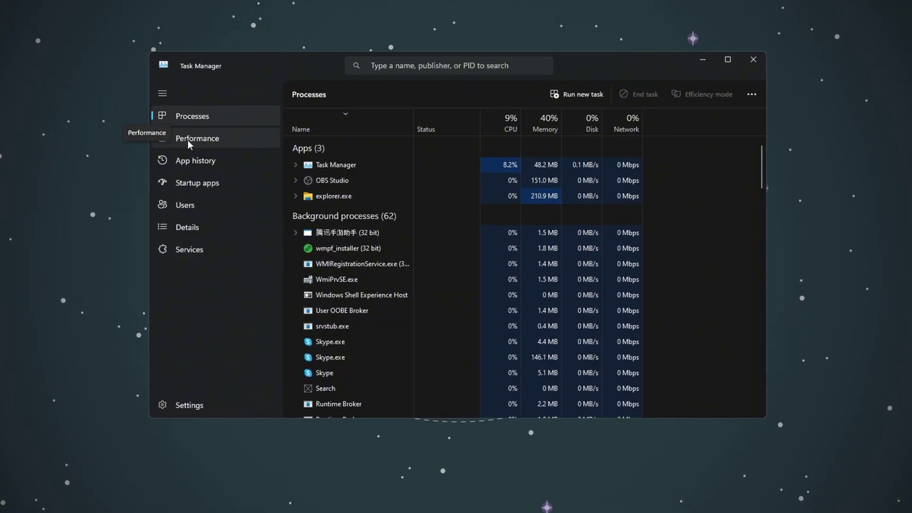
click(195, 186)
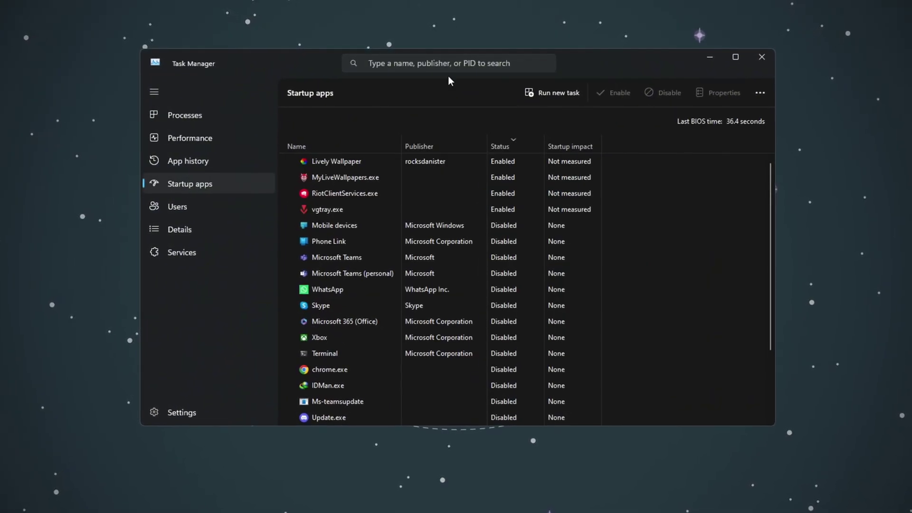
scroll(575, 195, down, 2)
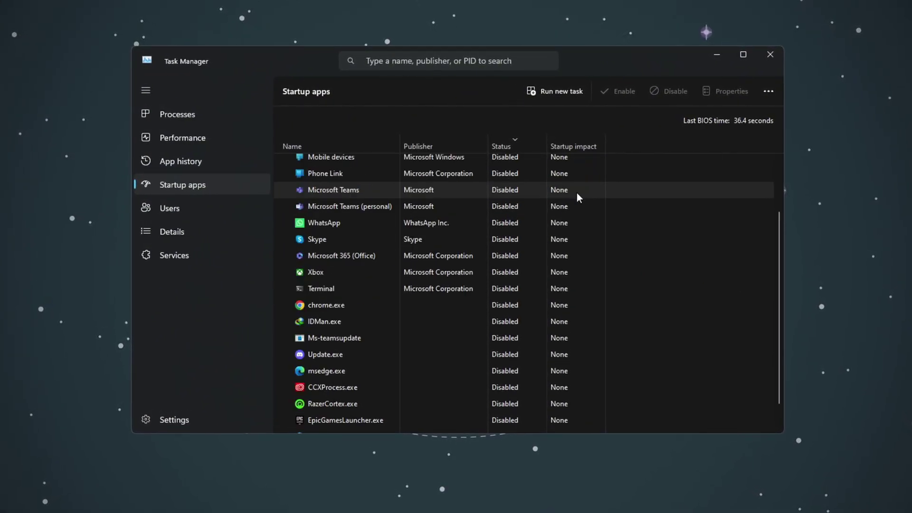
scroll(575, 192, down, 1)
scroll(575, 195, up, 3)
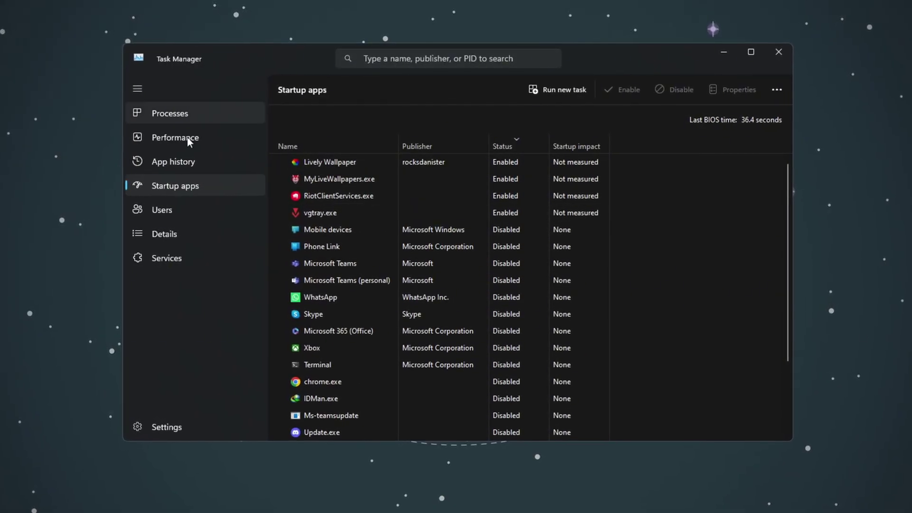
- Check the options for the Lively Wallpaper startup entry, dismiss them, and look through the startup list again
right_click(497, 162)
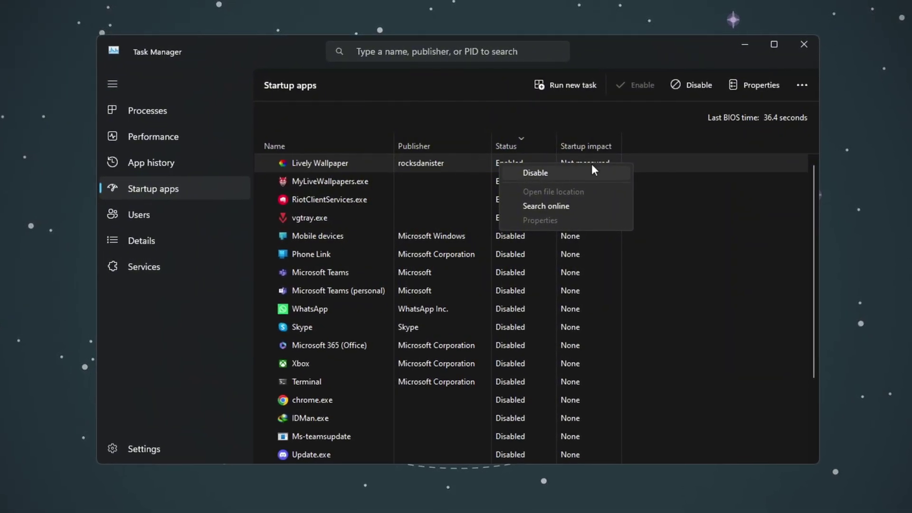
click(428, 200)
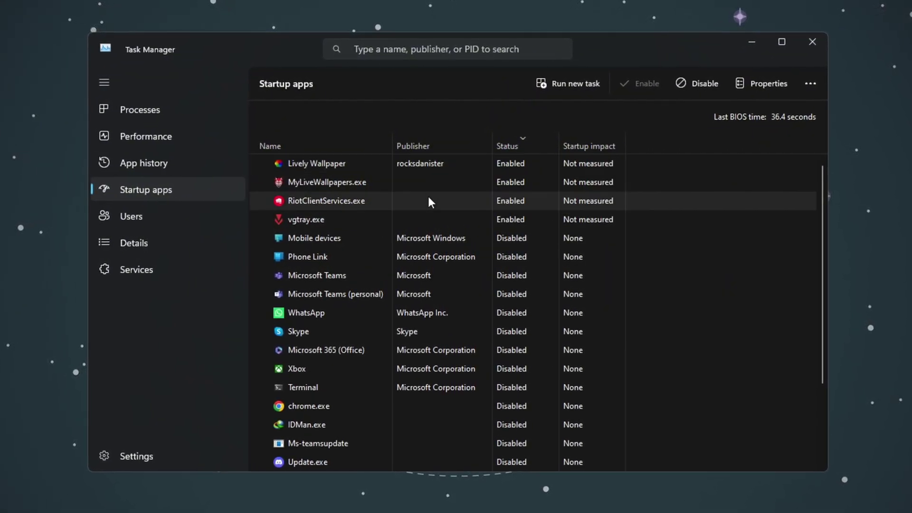
scroll(426, 197, down, 3)
scroll(456, 266, up, 3)
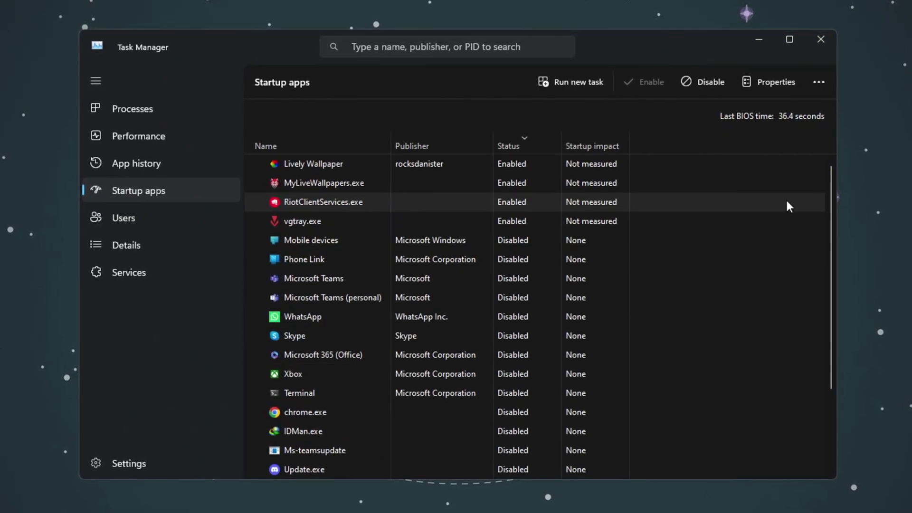